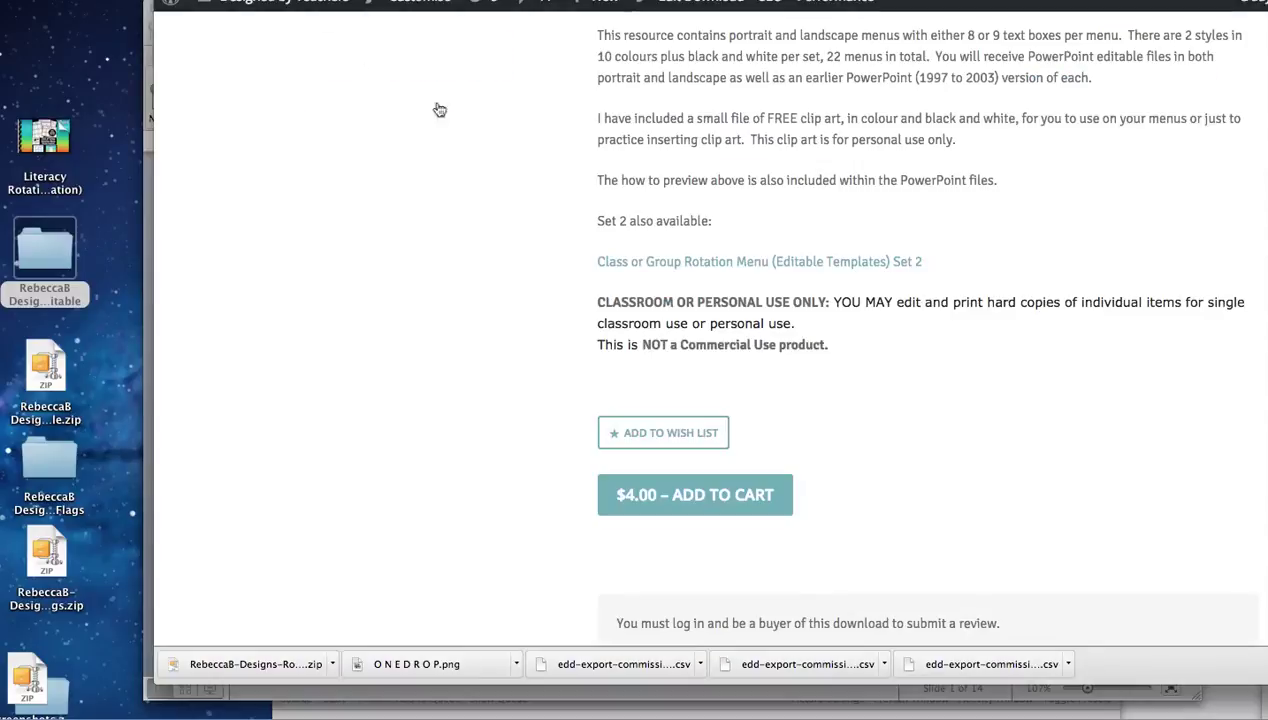
# Step: Scroll through the $4.00 Rotation Menu Set 1 product description and back to the top
pyautogui.scroll(10, 481, 192)
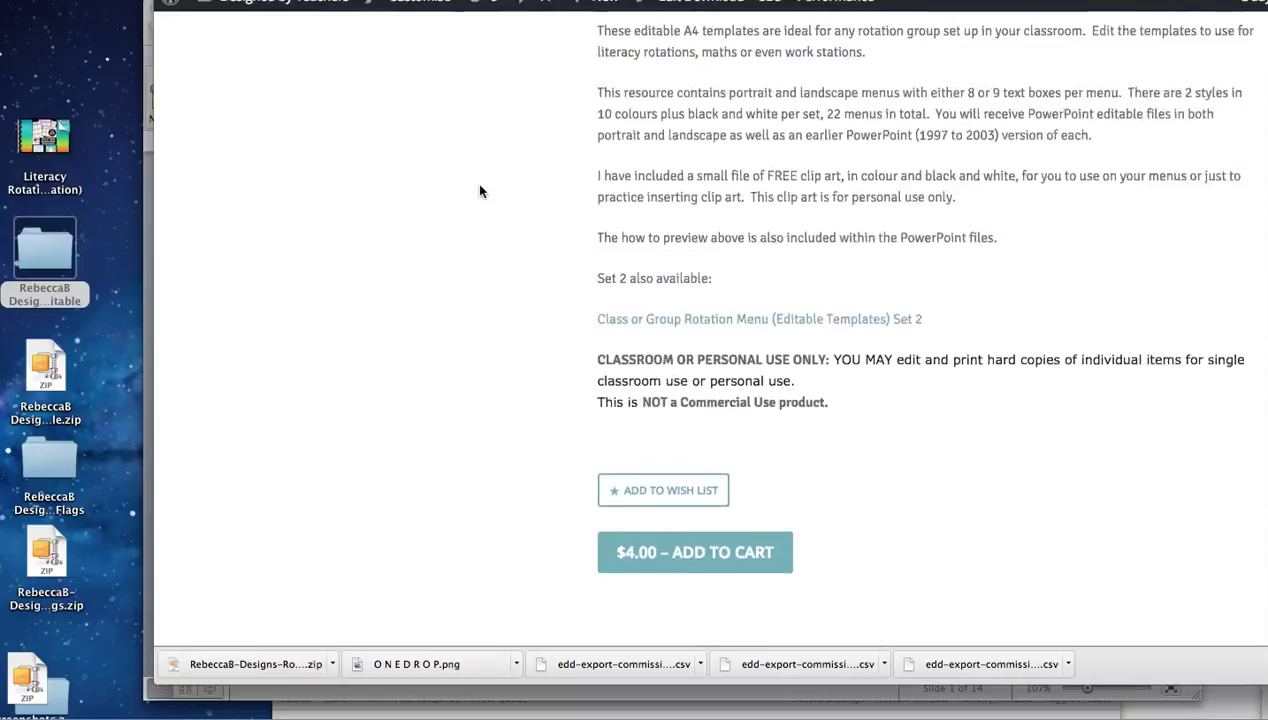
pyautogui.scroll(2, 479, 192)
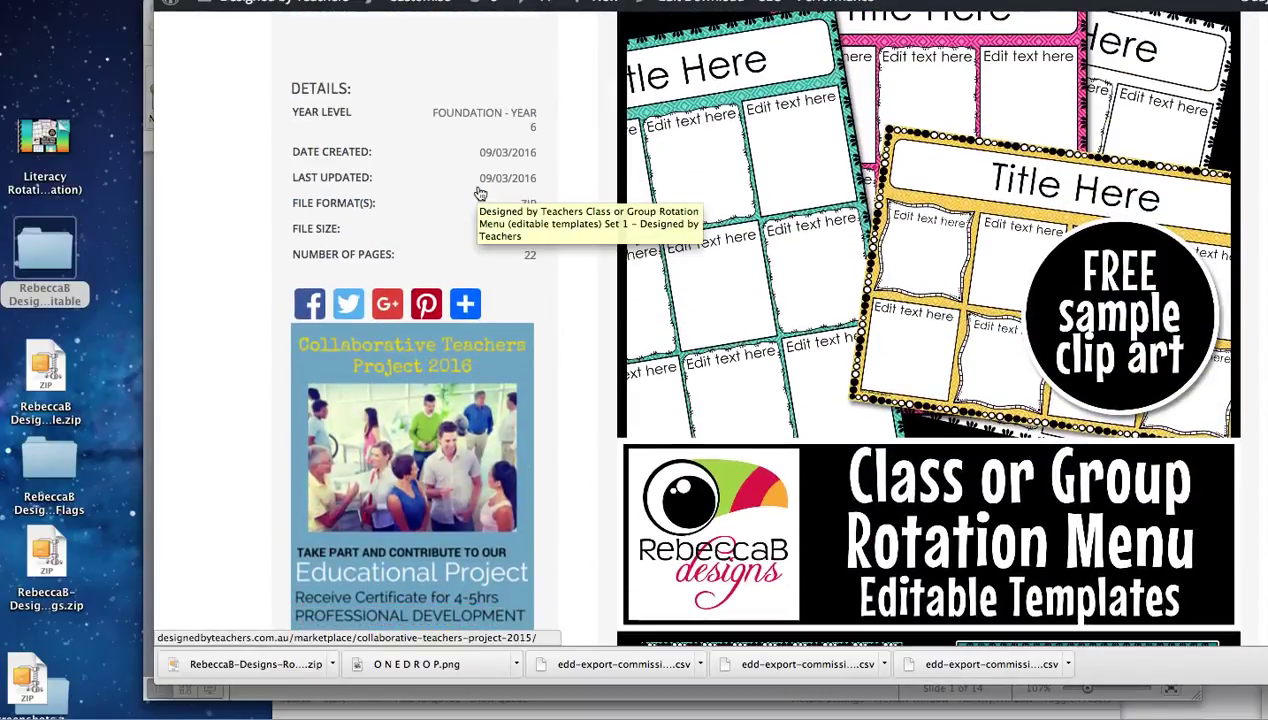
pyautogui.scroll(-15, 479, 192)
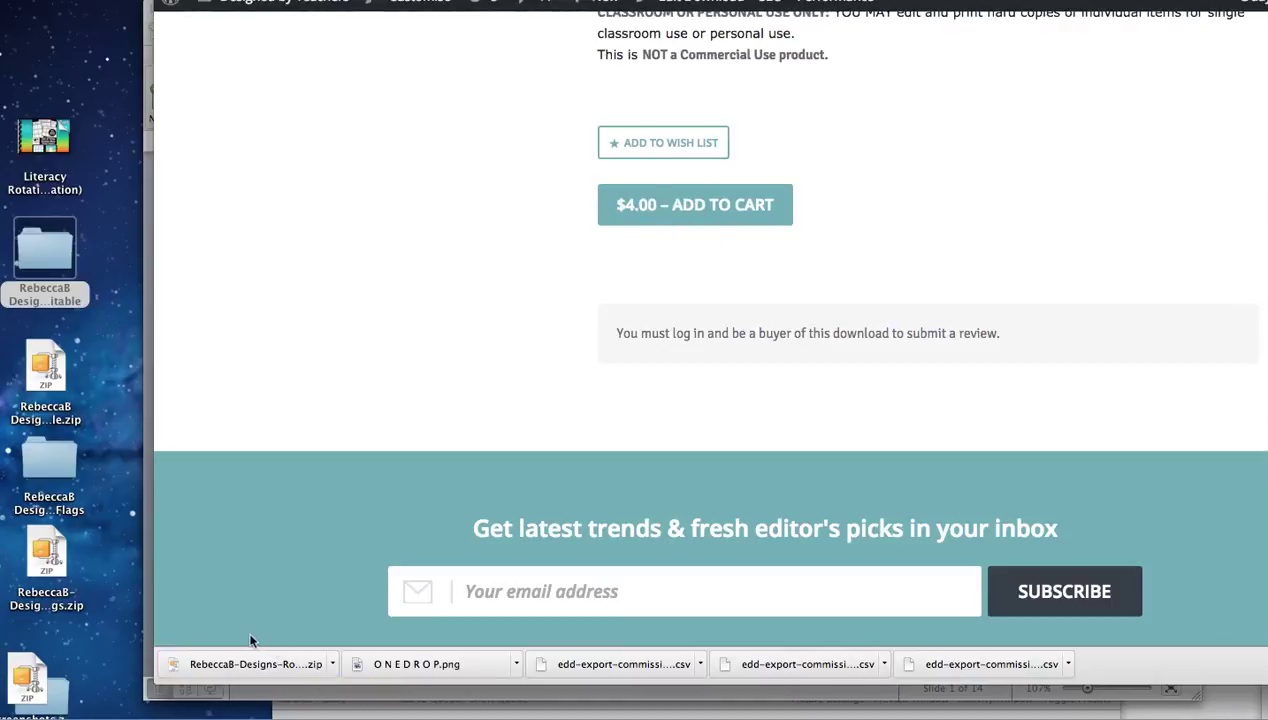
pyautogui.scroll(15, 315, 587)
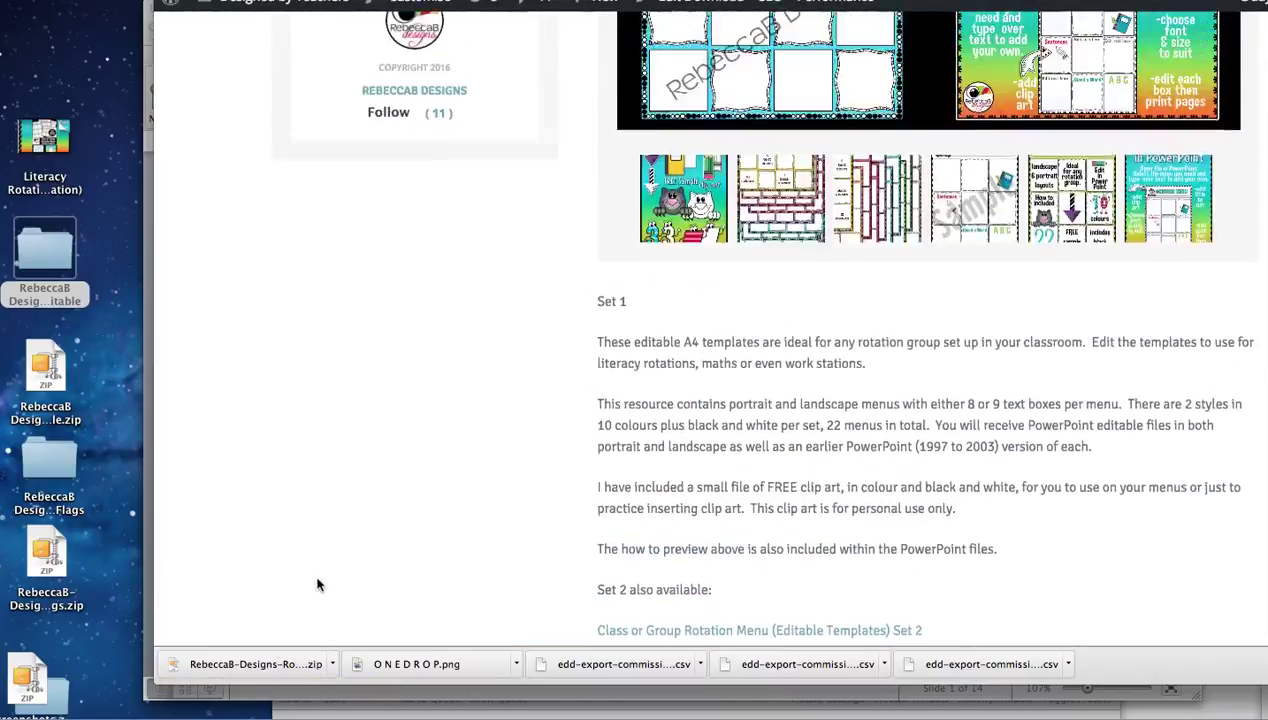
pyautogui.scroll(10, 318, 585)
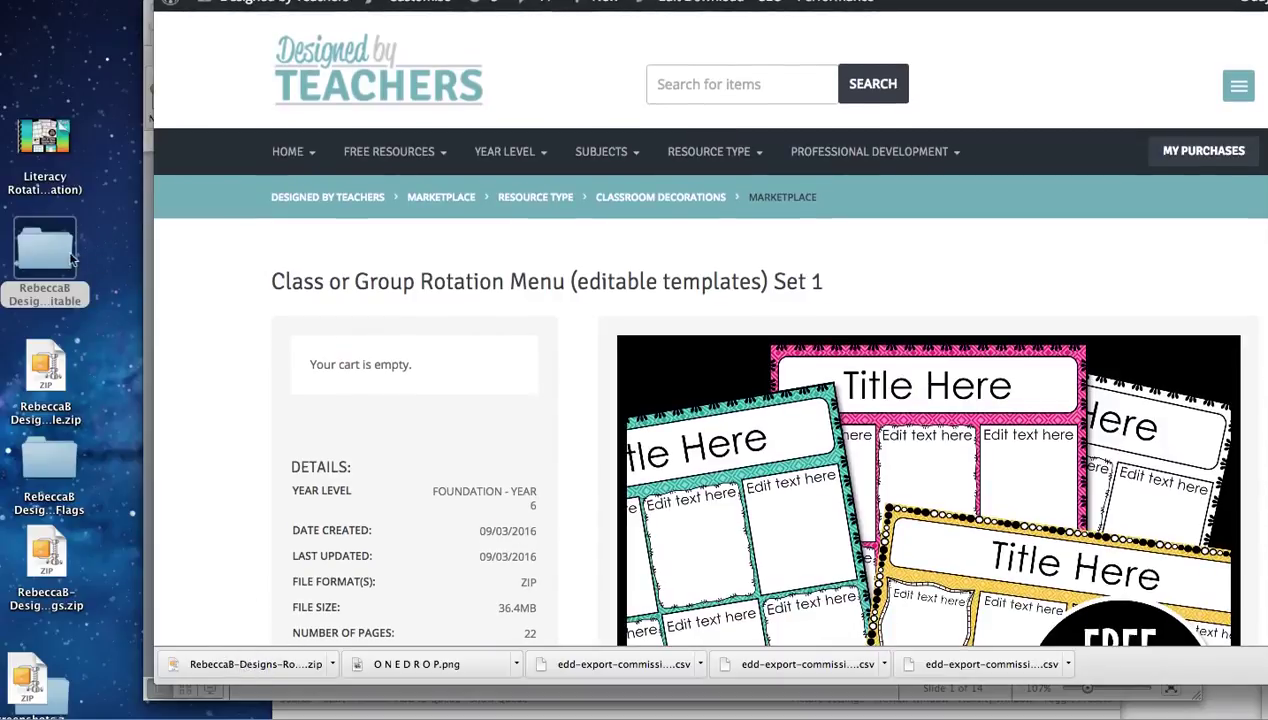
# Step: Check which apps can open the templates zip on the desktop, then dismiss the menu
pyautogui.click(50, 368)
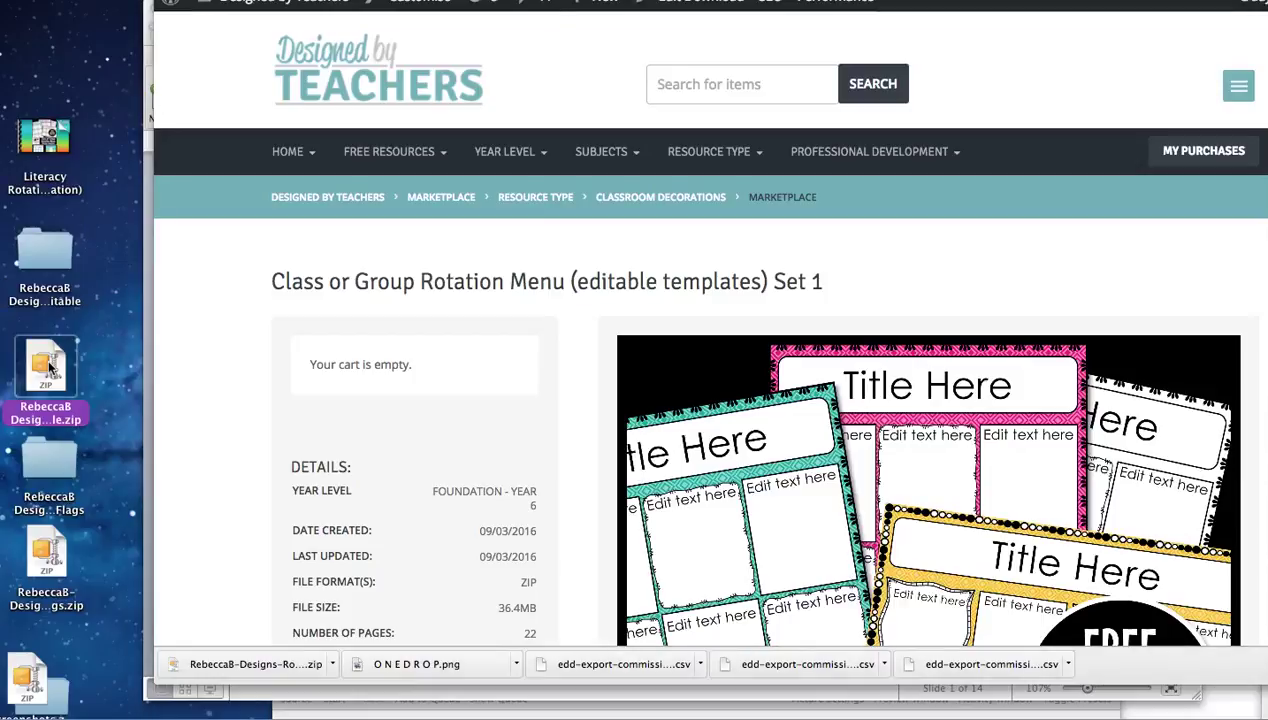
pyautogui.rightClick(50, 368)
pyautogui.moveTo(181, 387)
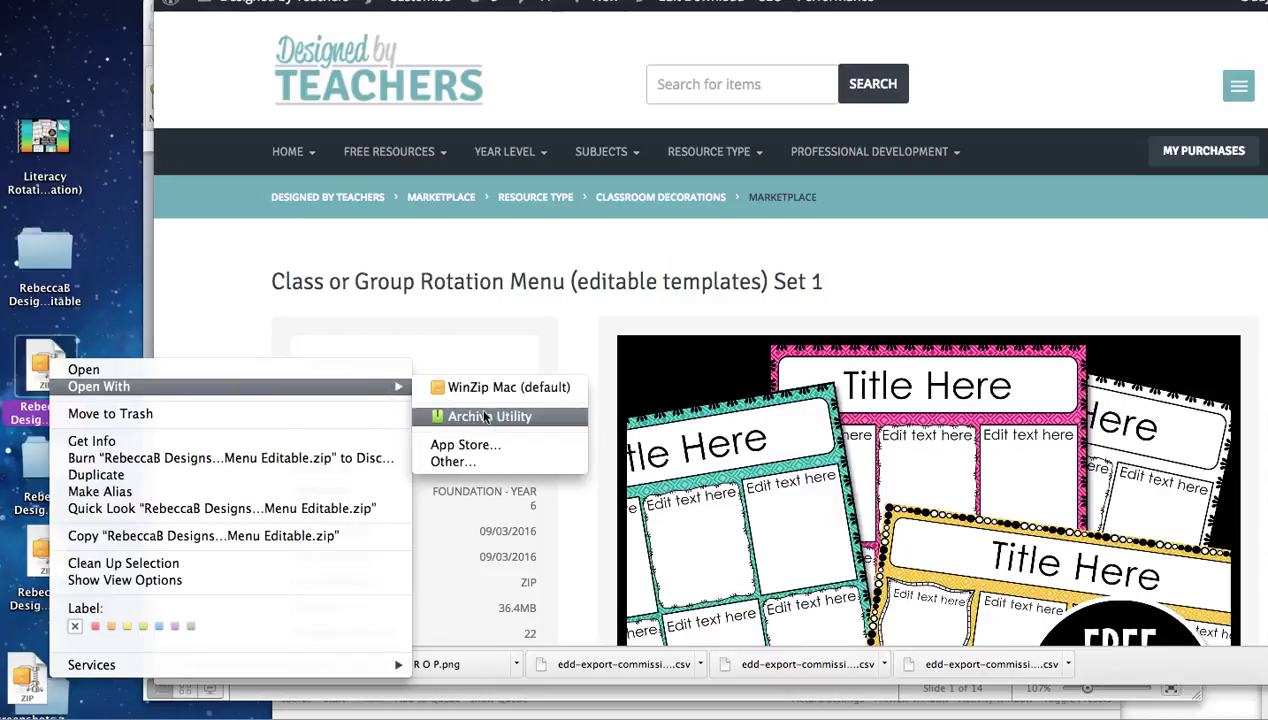
pyautogui.click(112, 298)
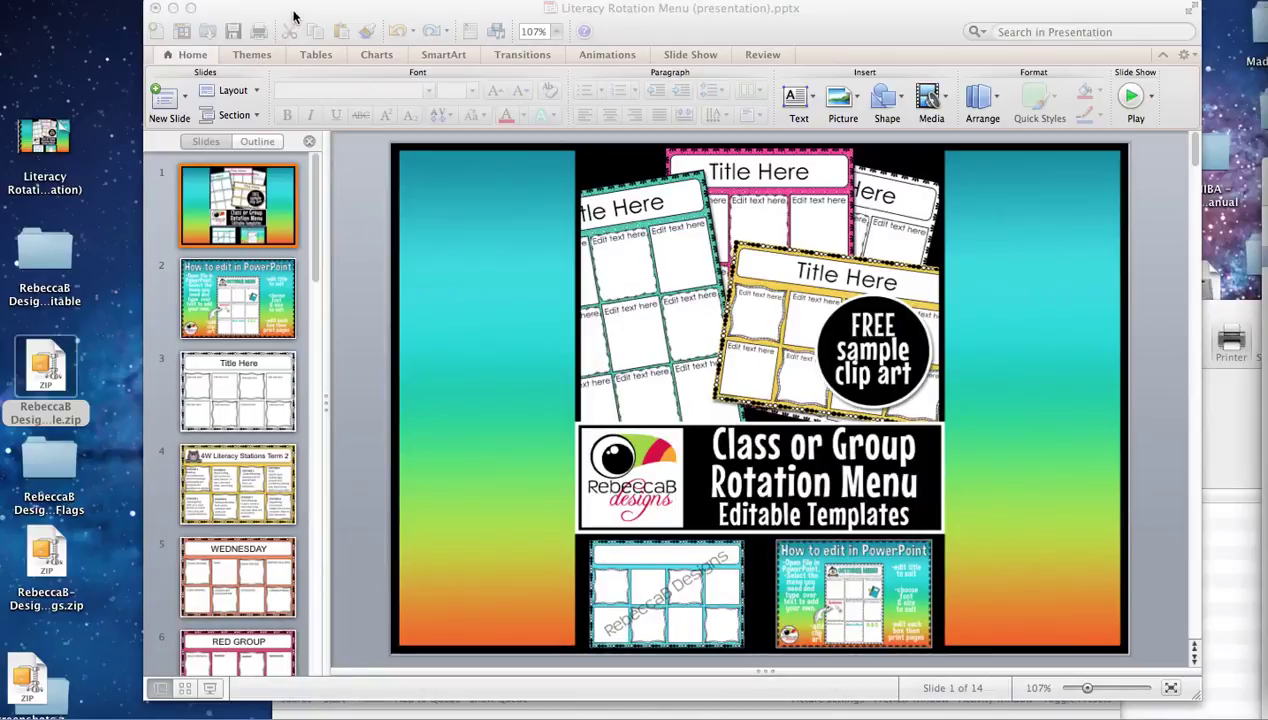
# Step: Open the unzipped rotation menu folder and browse its FREE Personal Use Sample Clip Art
pyautogui.doubleClick(45, 242)
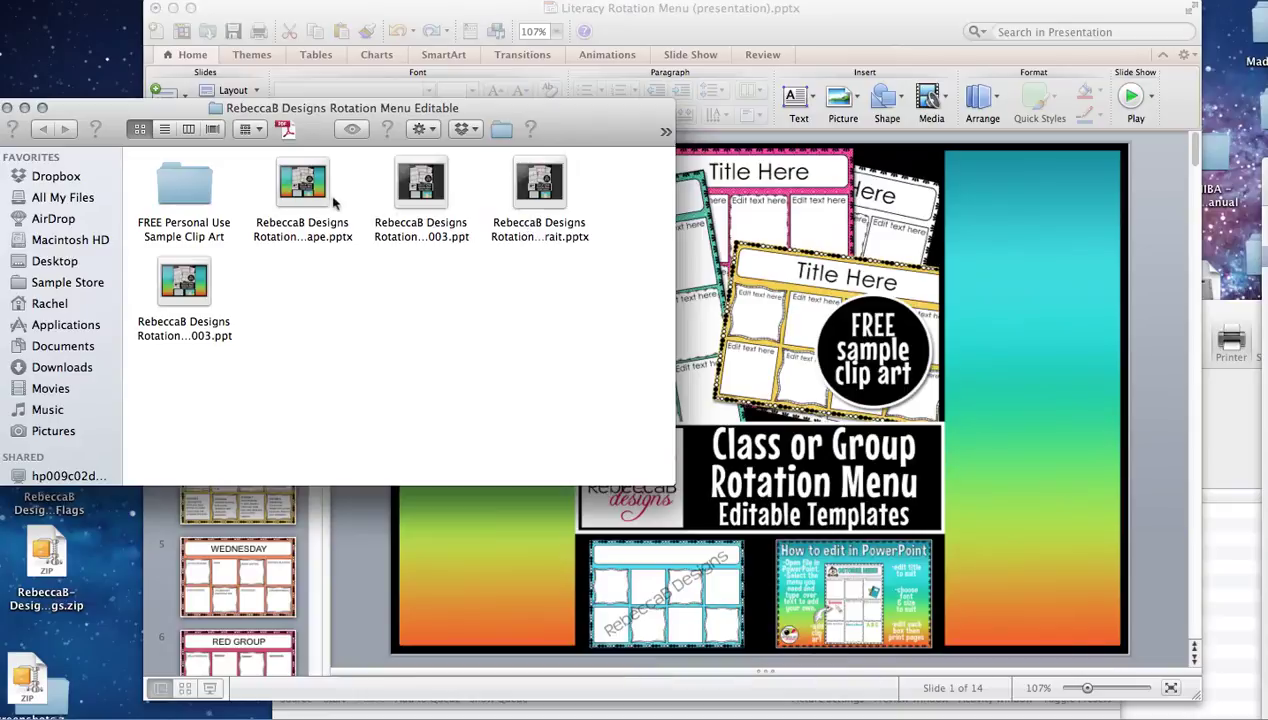
pyautogui.doubleClick(189, 184)
pyautogui.scroll(2, 240, 262)
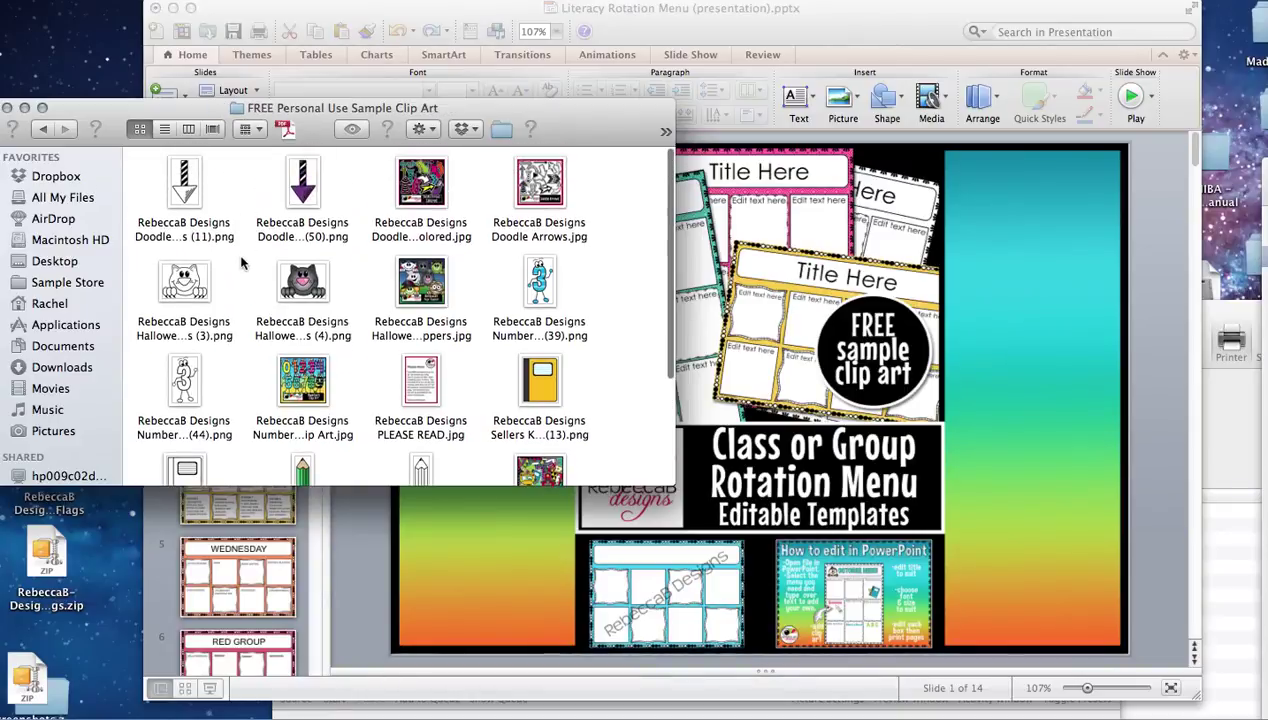
pyautogui.scroll(-4, 245, 318)
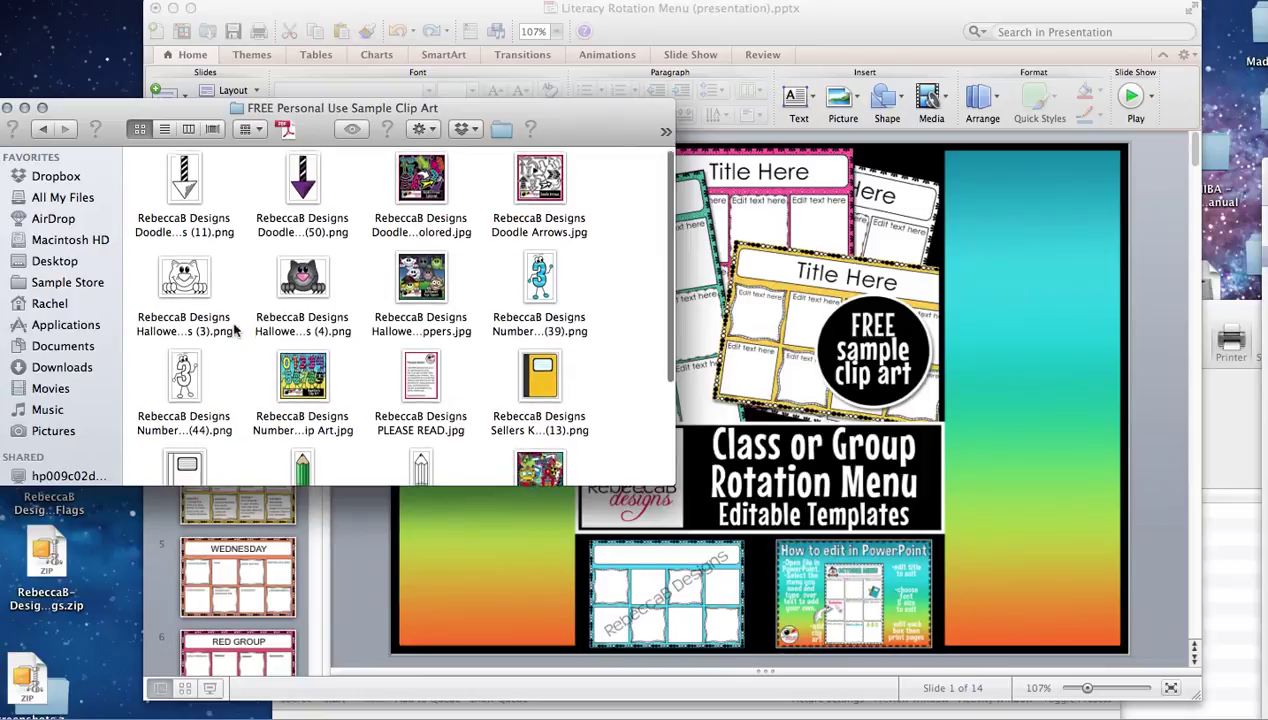
pyautogui.scroll(-3, 236, 331)
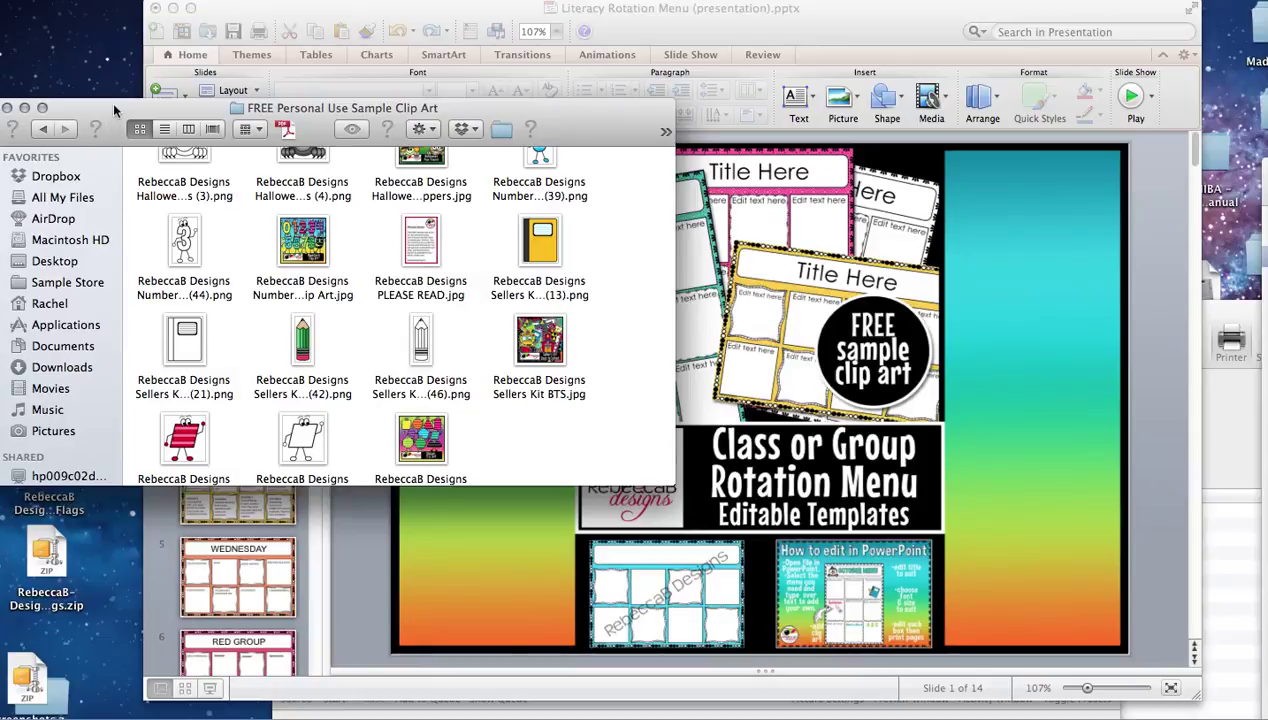
# Step: Go back up to the rotation menu folder and return to the PowerPoint presentation
pyautogui.moveTo(115, 113); pyautogui.dragTo(2, 58)
pyautogui.scroll(5, 88, 200)
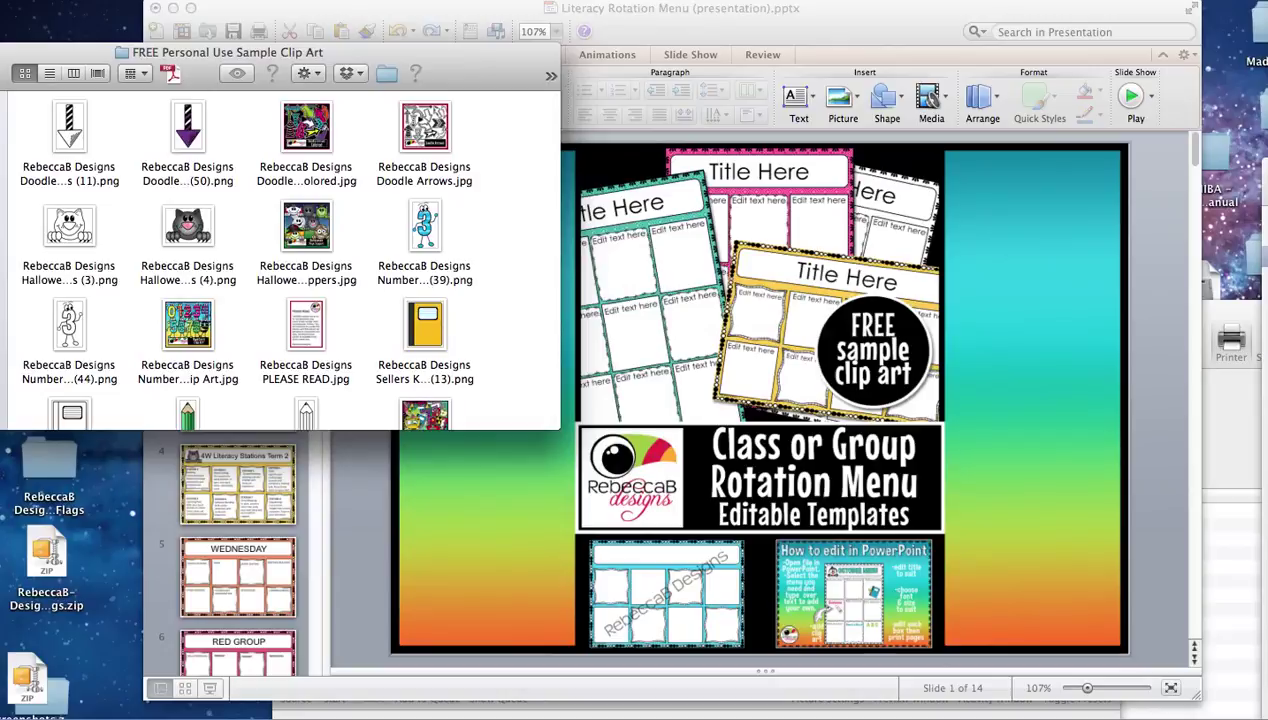
pyautogui.press('super+Up')
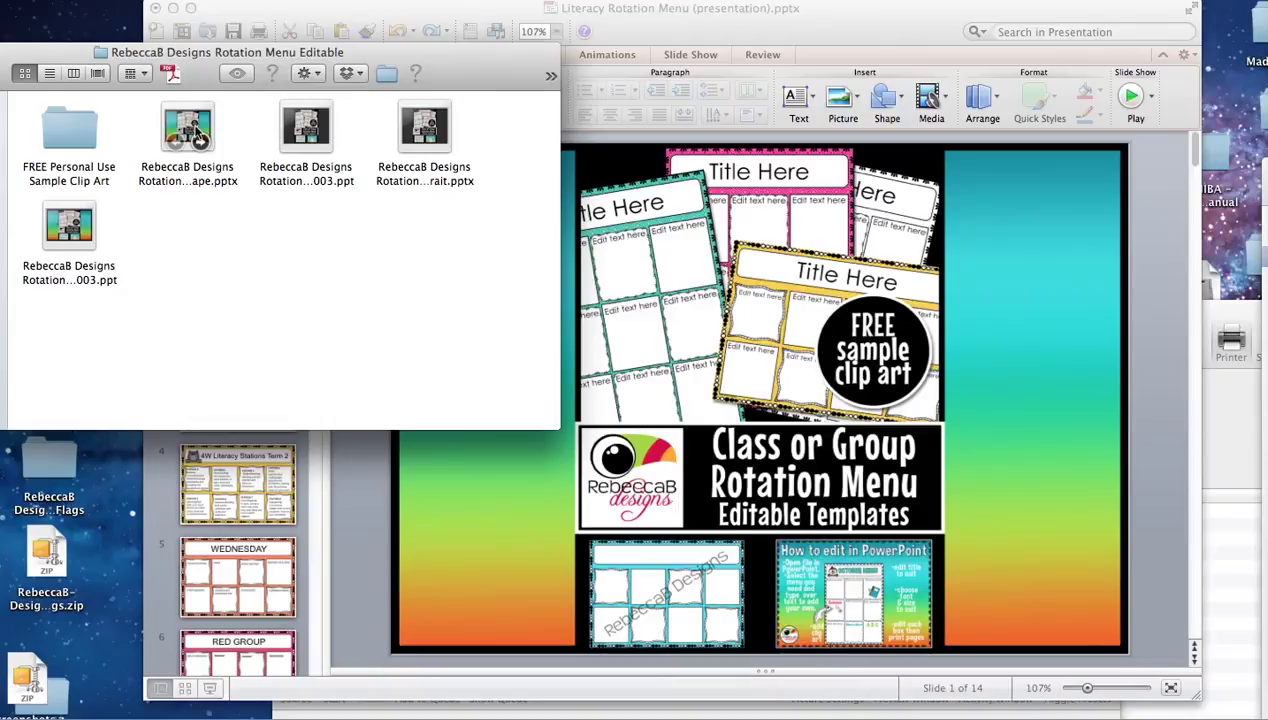
pyautogui.click(492, 501)
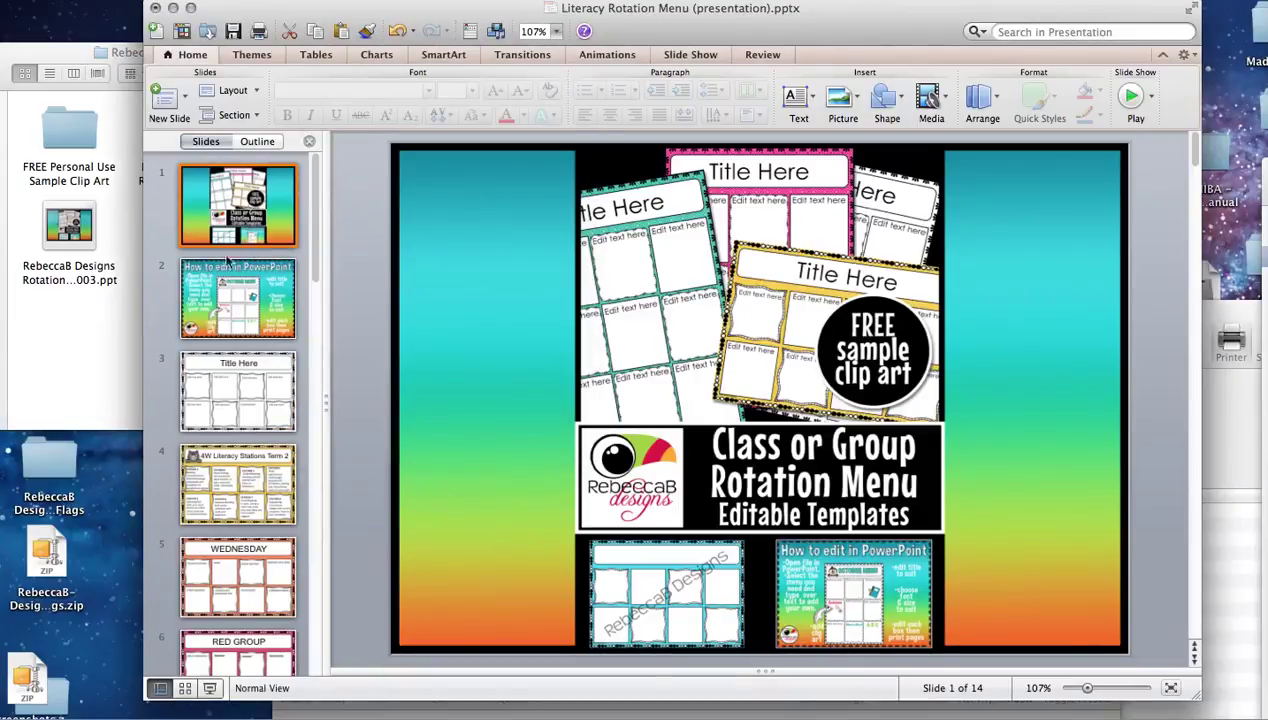
# Step: Preview slides 2, 3, 5 and the 4W Literacy Stations Term 2 slide
pyautogui.click(200, 298)
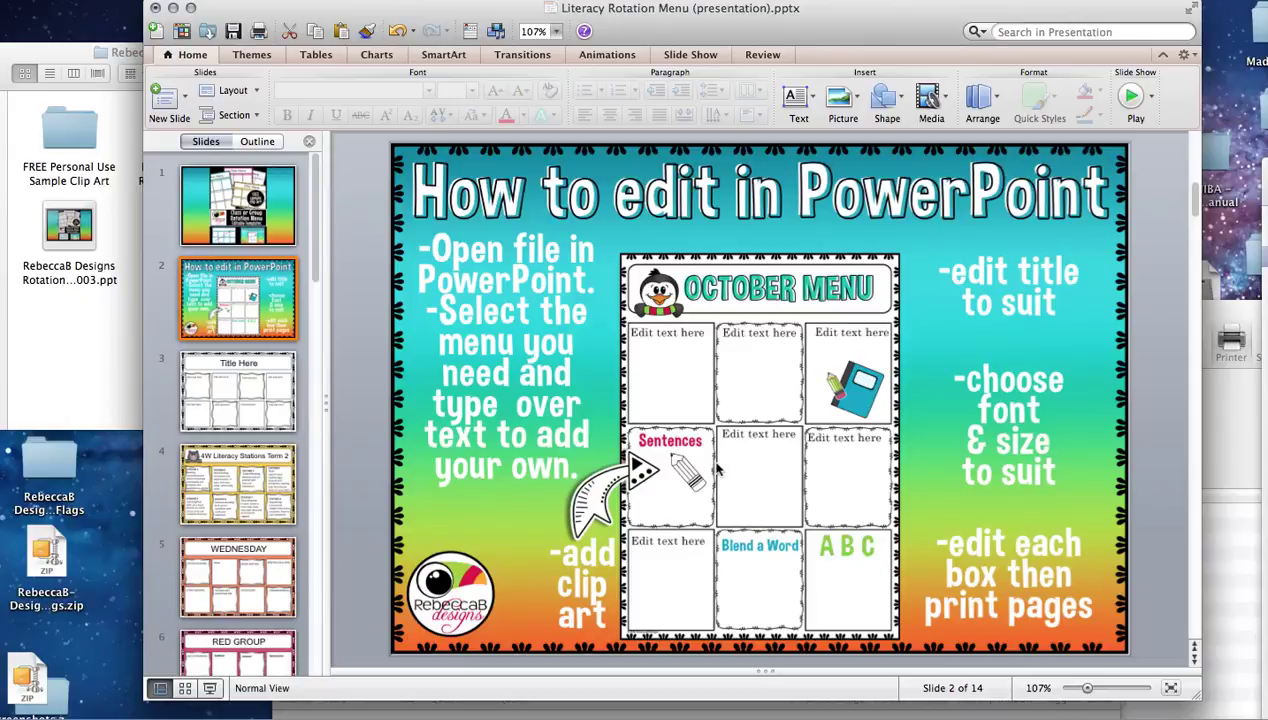
pyautogui.click(104, 335)
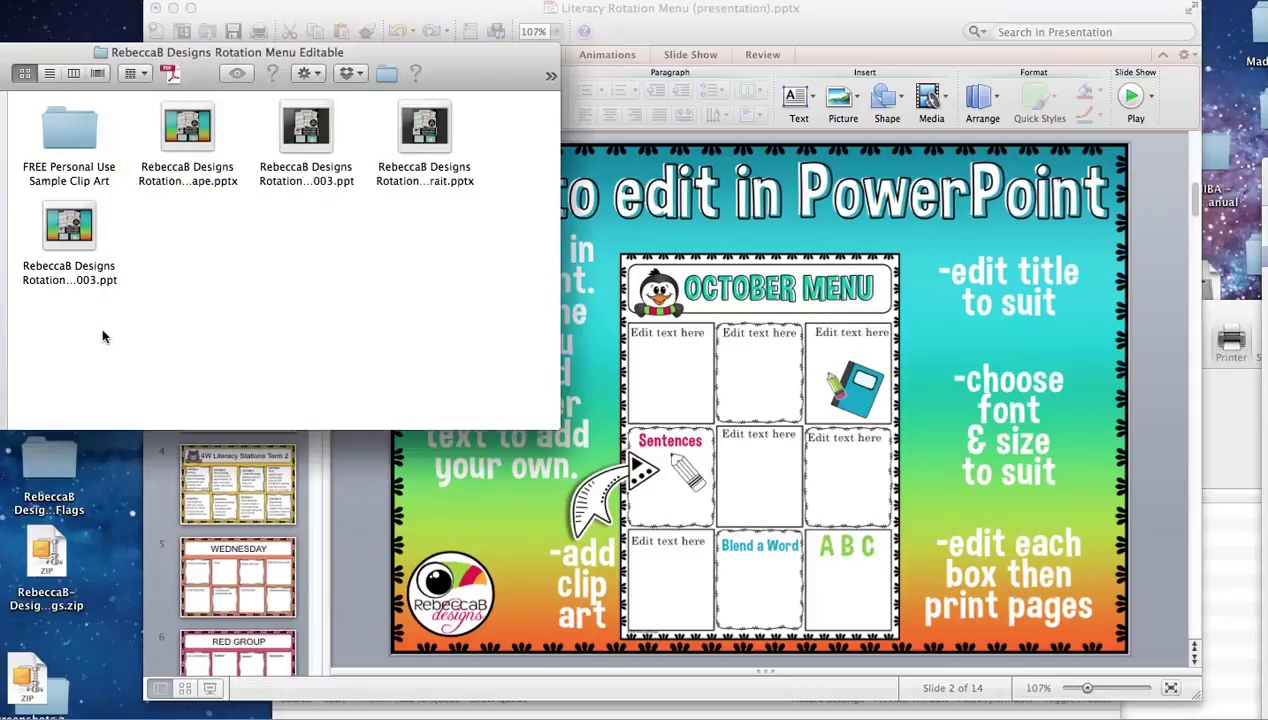
pyautogui.click(647, 120)
pyautogui.click(240, 372)
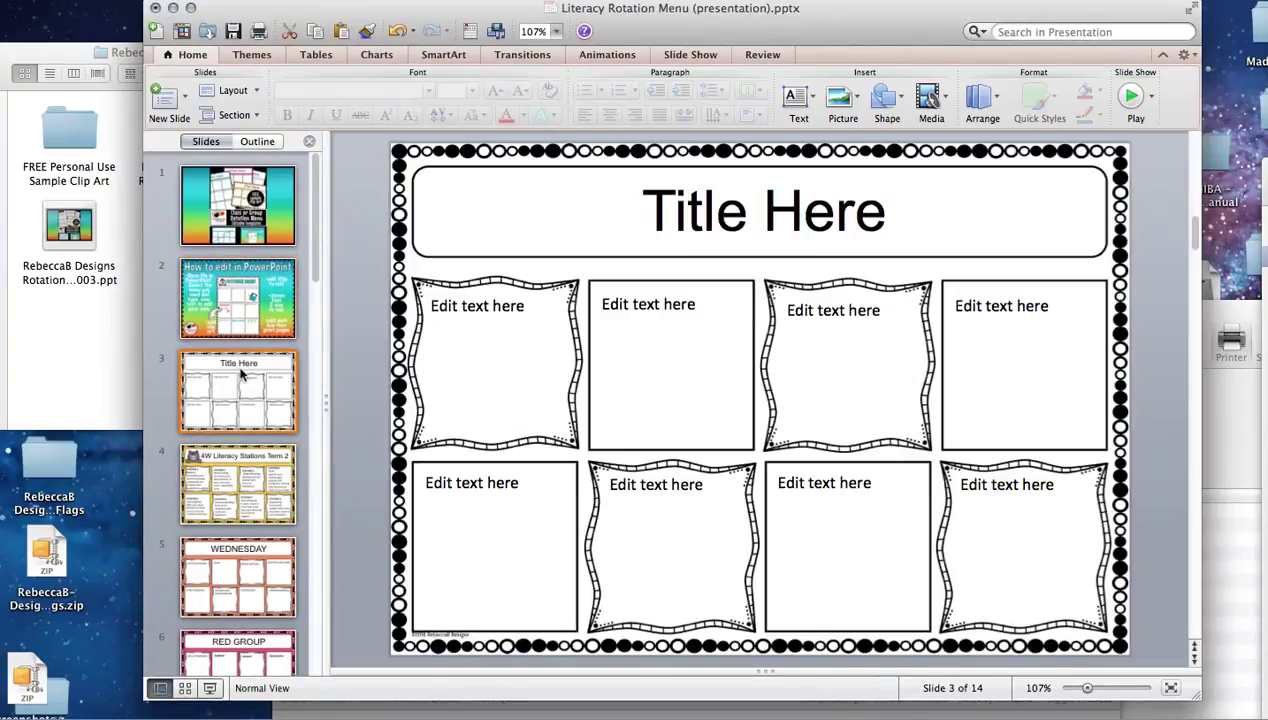
pyautogui.click(246, 565)
pyautogui.scroll(-10, 246, 565)
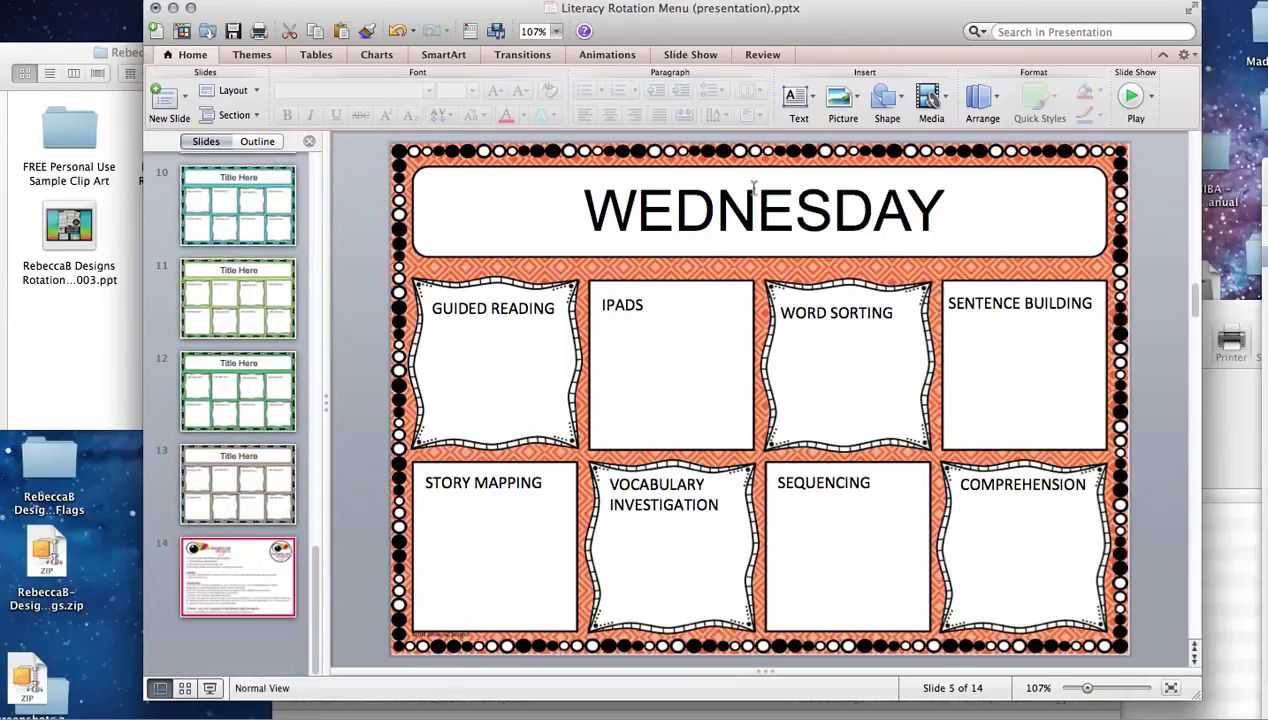
pyautogui.press('Up')
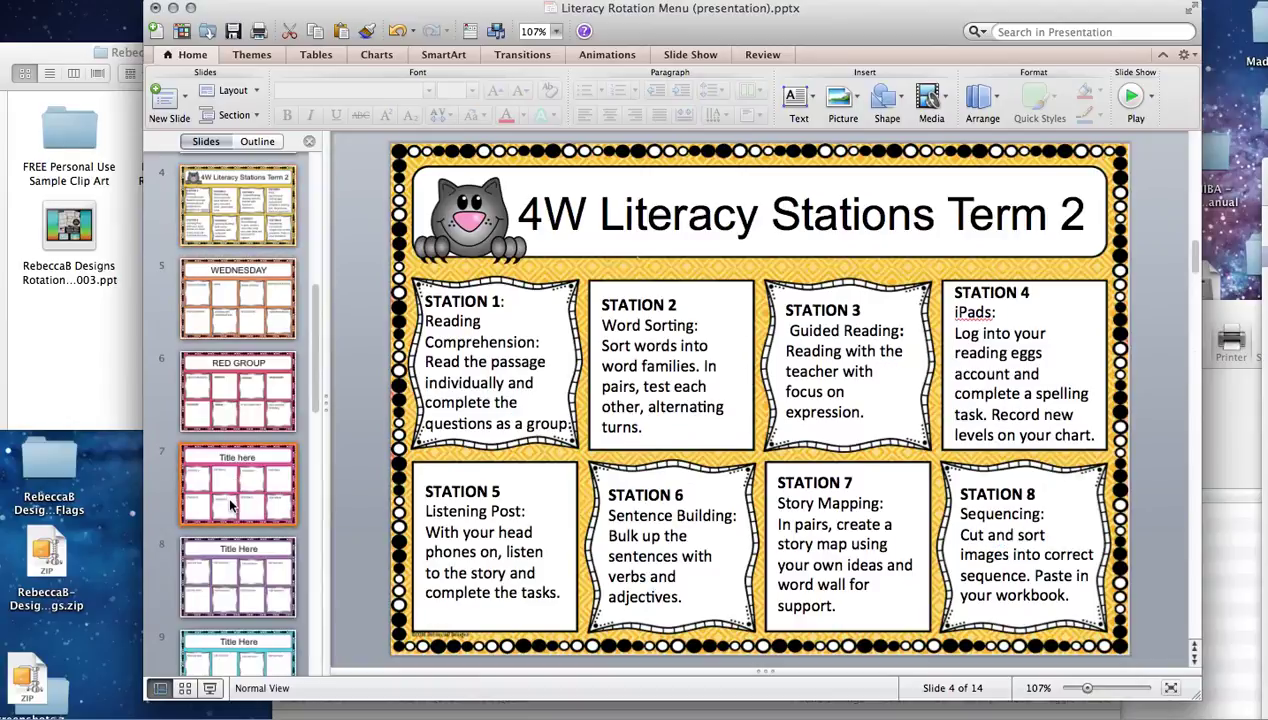
# Step: Preview the pink, purple, green, lime, teal templates, slide 13 and the Terms of Use
pyautogui.click(230, 505)
pyautogui.click(250, 578)
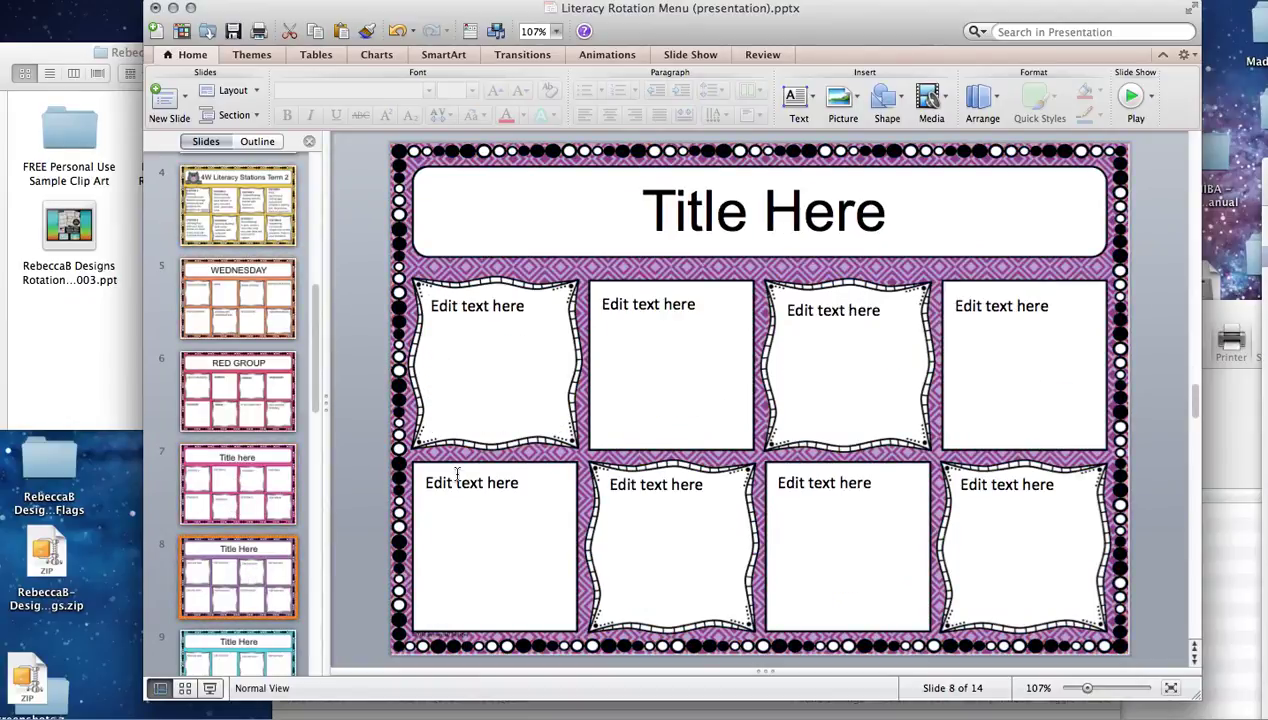
pyautogui.press('Down')
pyautogui.press('Down')
pyautogui.click(241, 481)
pyautogui.click(257, 390)
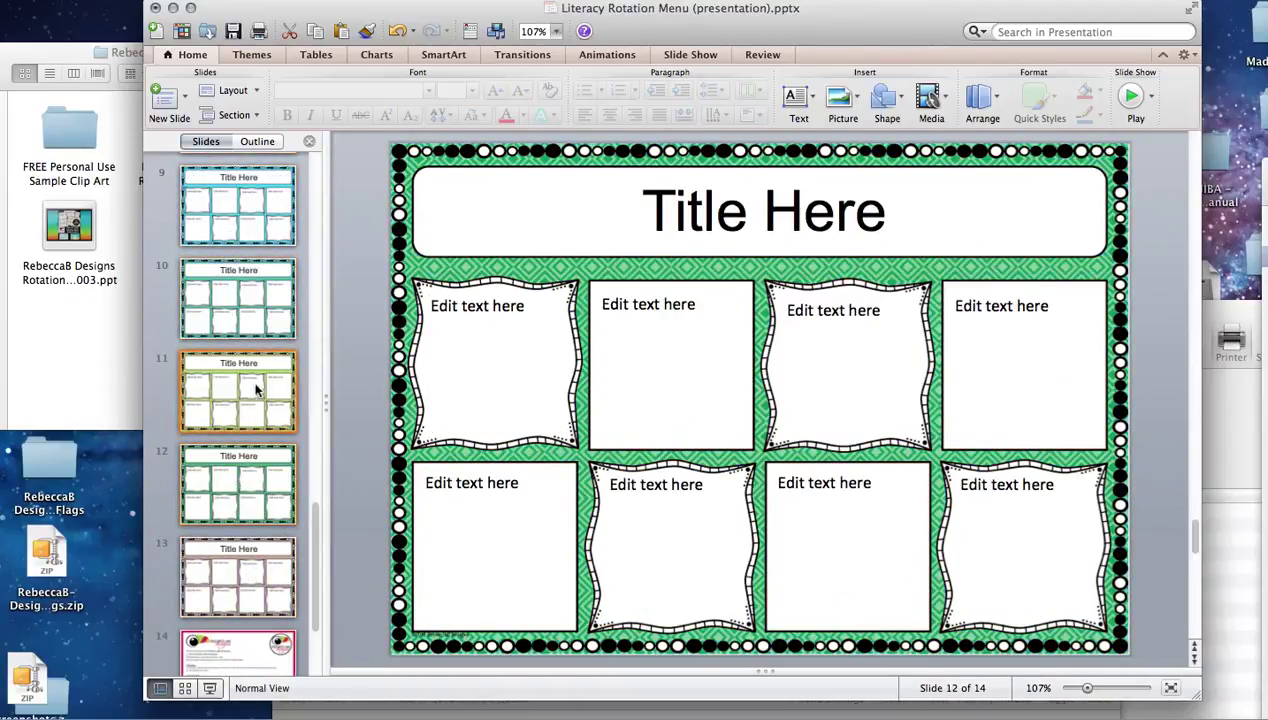
pyautogui.click(254, 296)
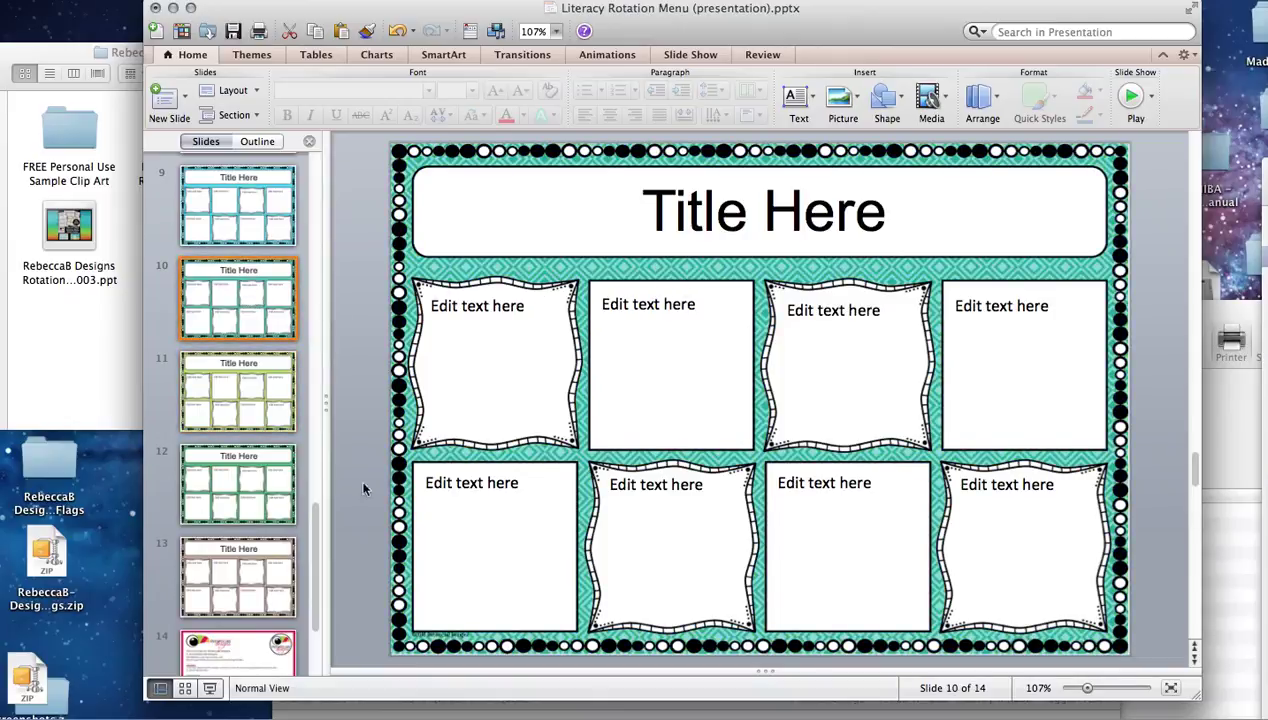
pyautogui.click(252, 566)
pyautogui.click(241, 656)
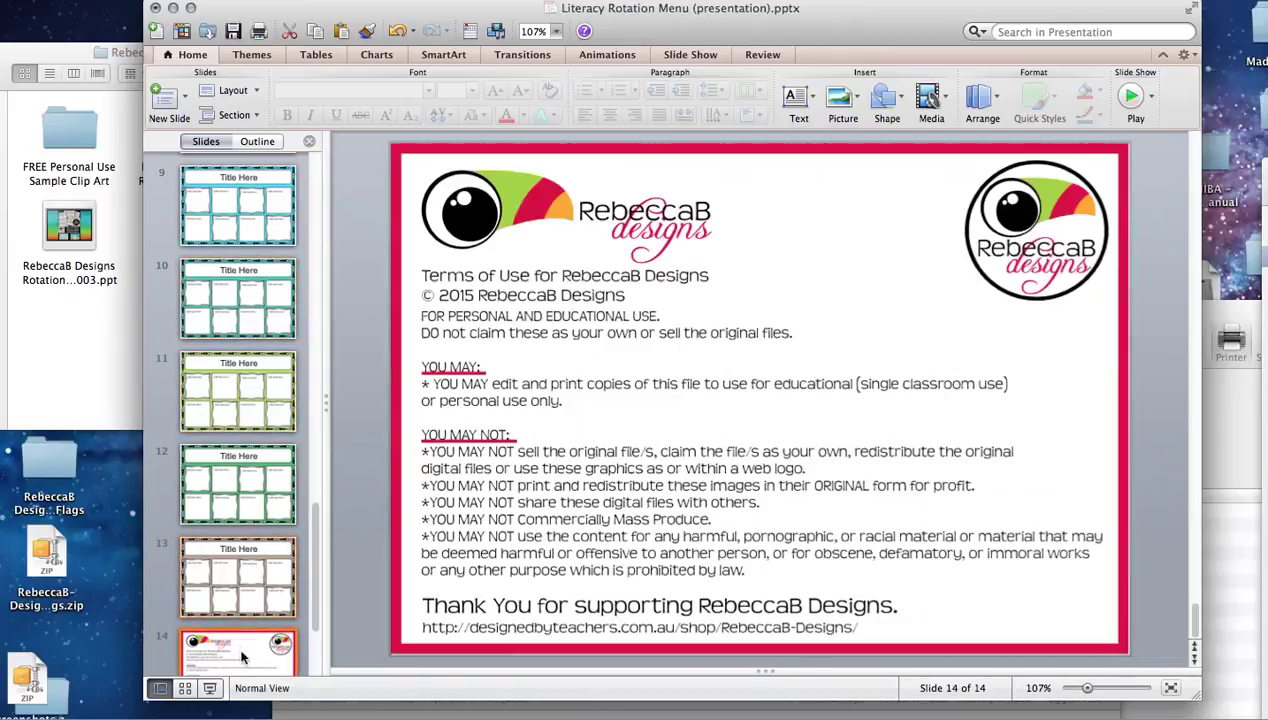
pyautogui.click(236, 296)
# Step: Return to slide 3's black-and-white Title Here menu
pyautogui.scroll(3, 238, 296)
pyautogui.scroll(2, 238, 296)
pyautogui.scroll(3, 238, 296)
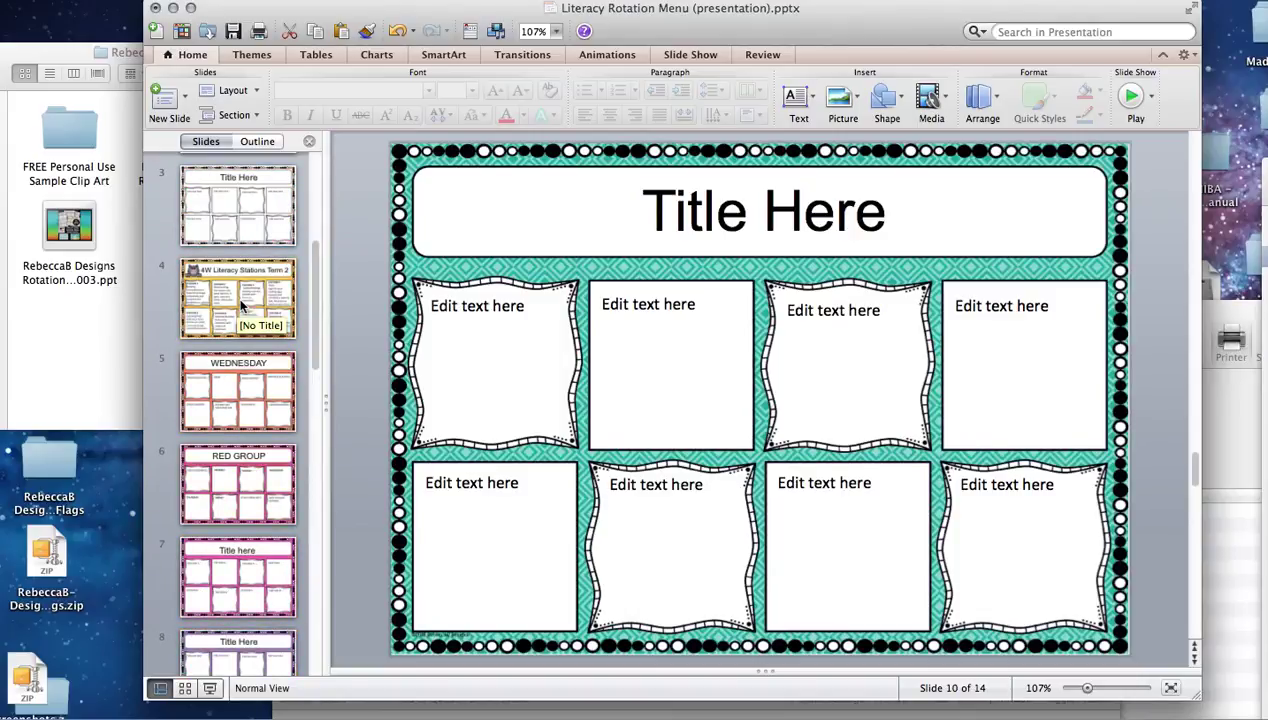
pyautogui.click(234, 178)
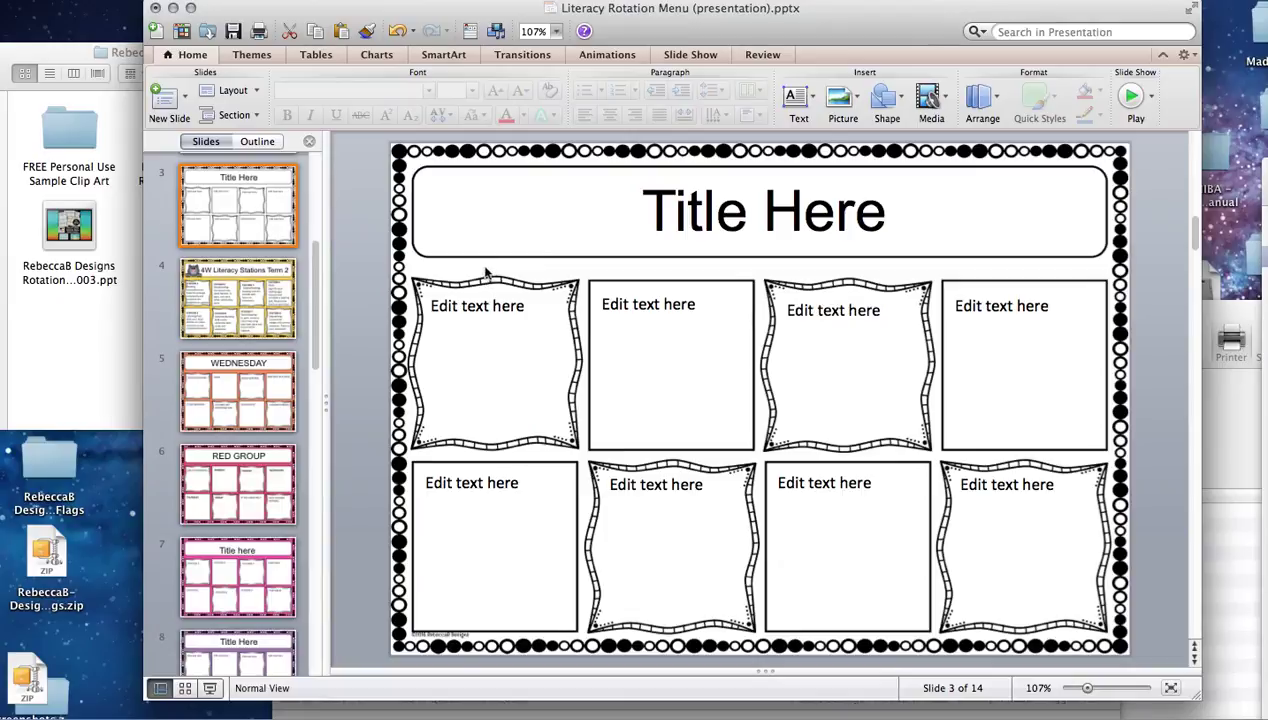
# Step: Insert a new Title Here layout slide after slide 3, making it slide 4 of 15
pyautogui.rightClick(251, 222)
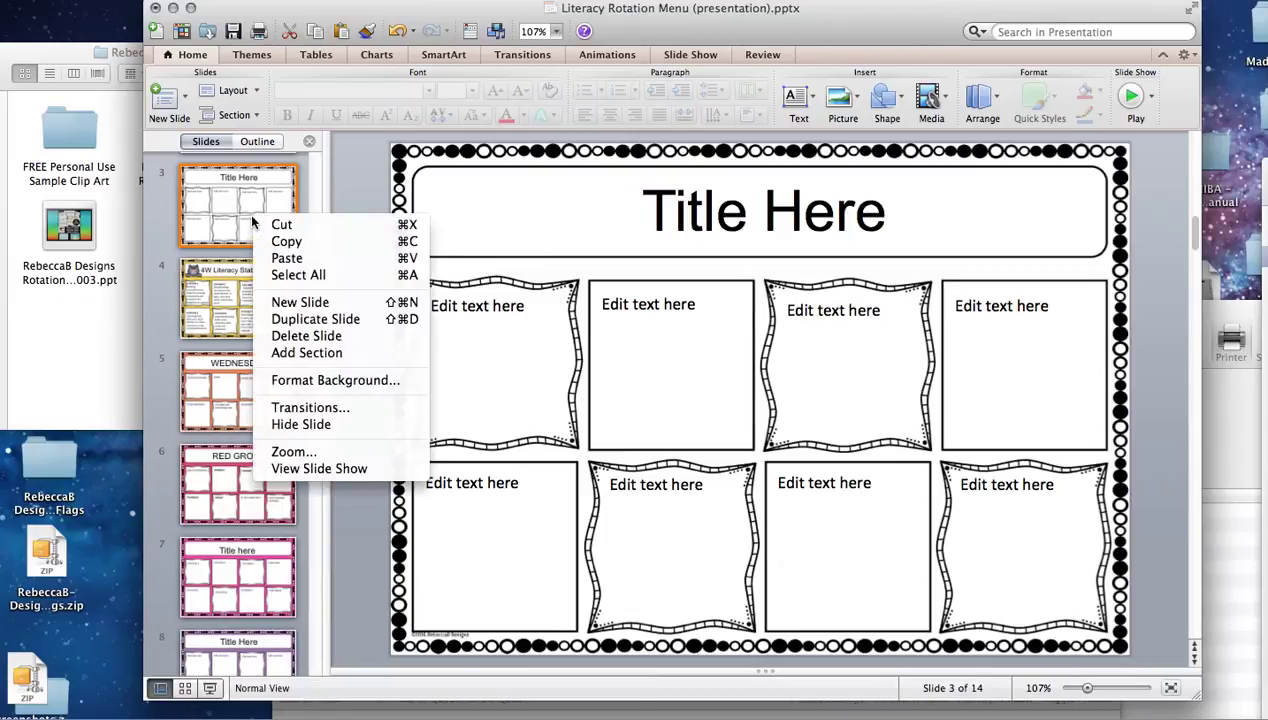
pyautogui.click(295, 302)
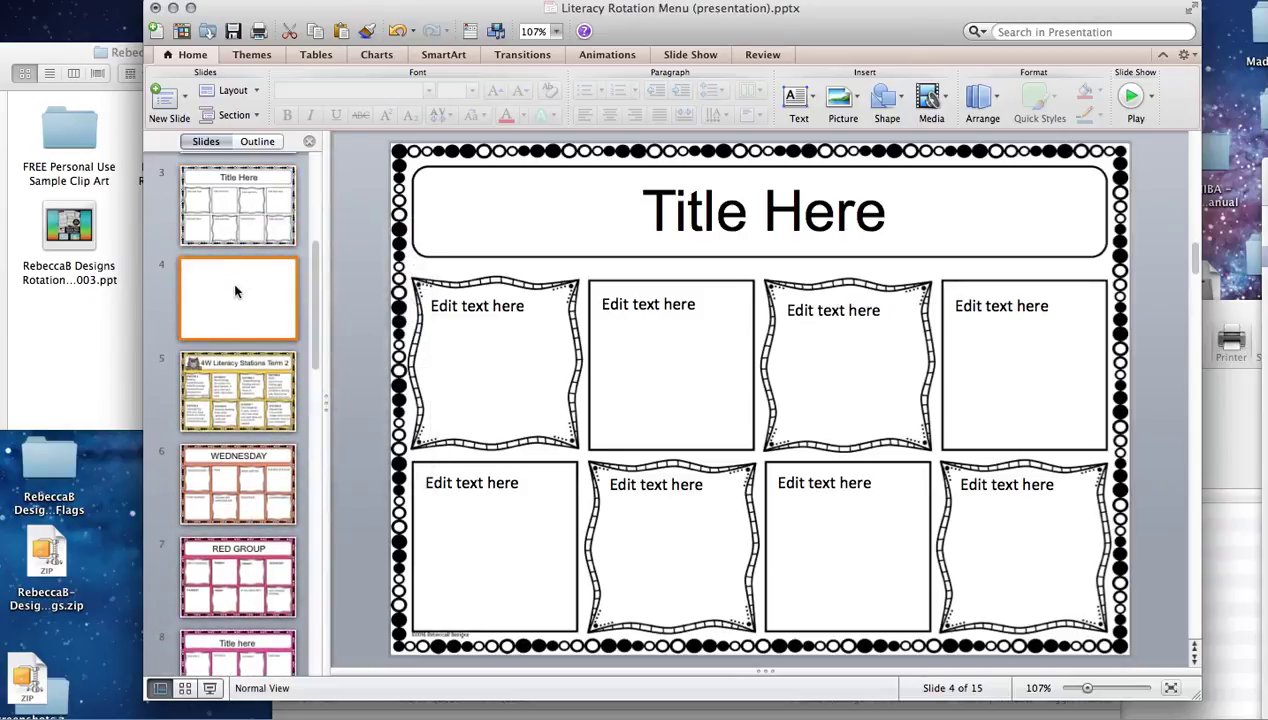
pyautogui.click(240, 226)
pyautogui.click(230, 296)
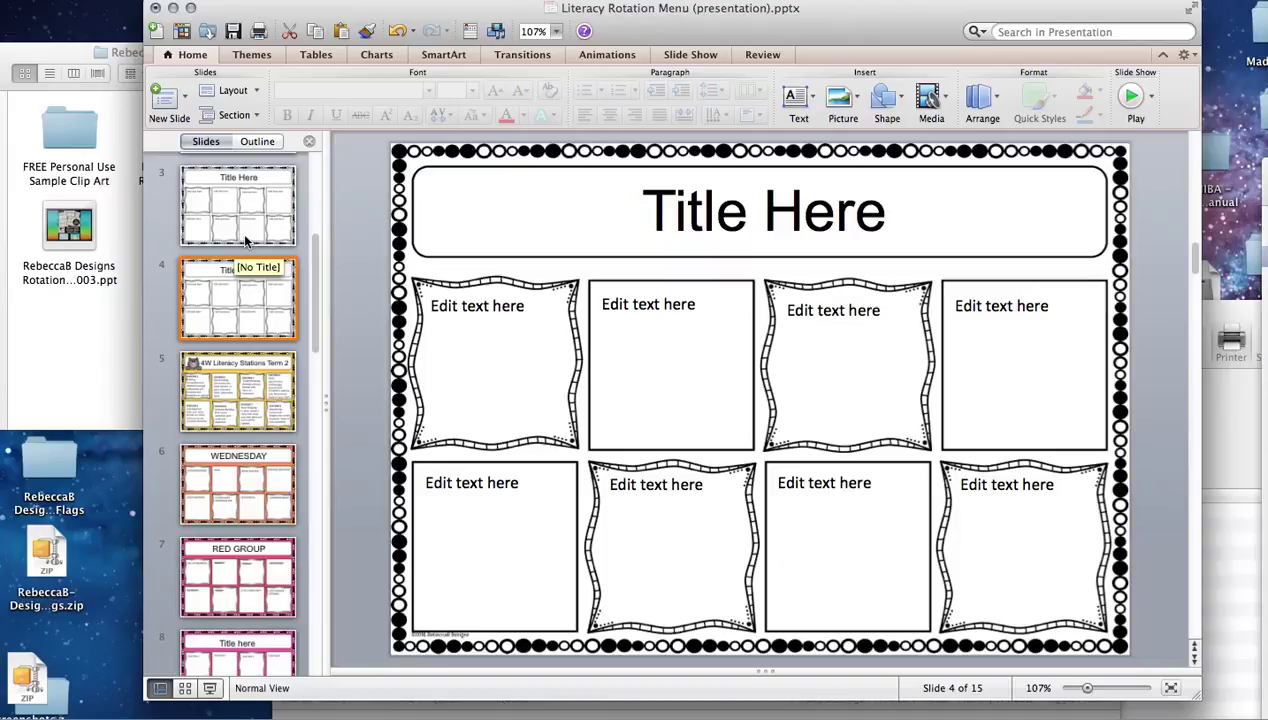
# Step: Show slide 5, the 4W Literacy Stations Term 2 example, and inspect its title text
pyautogui.click(227, 390)
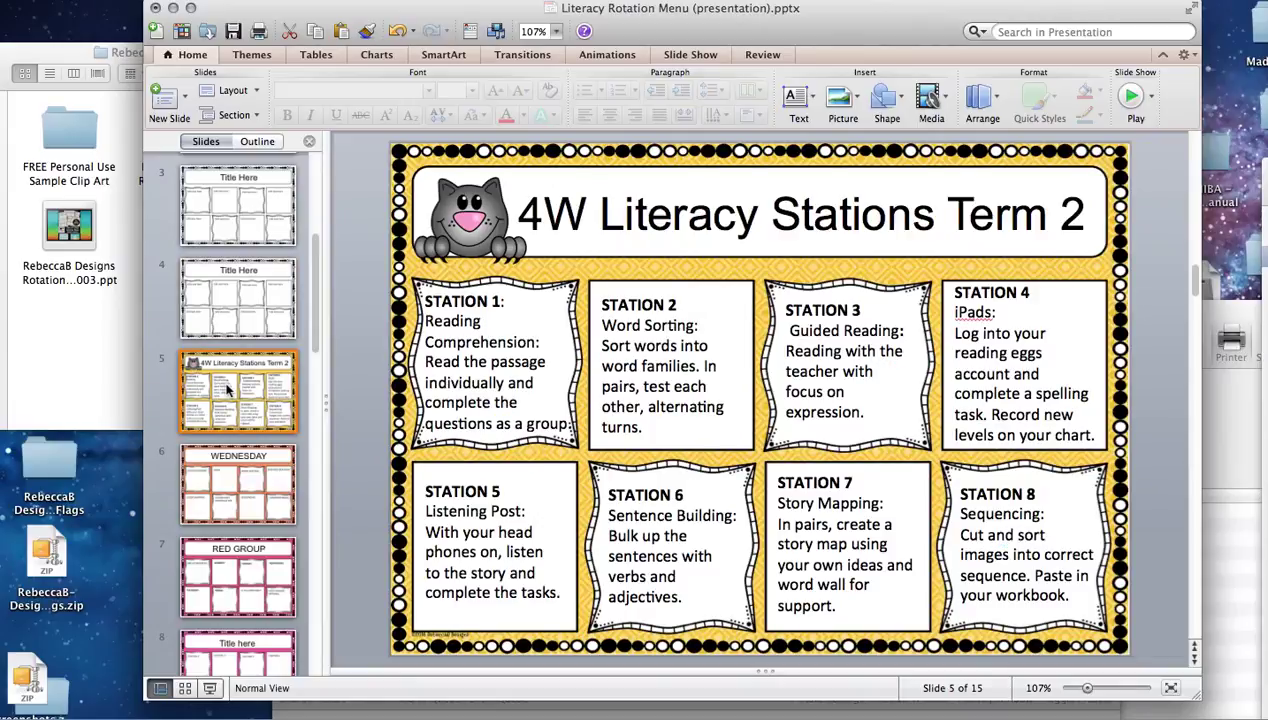
pyautogui.click(702, 226)
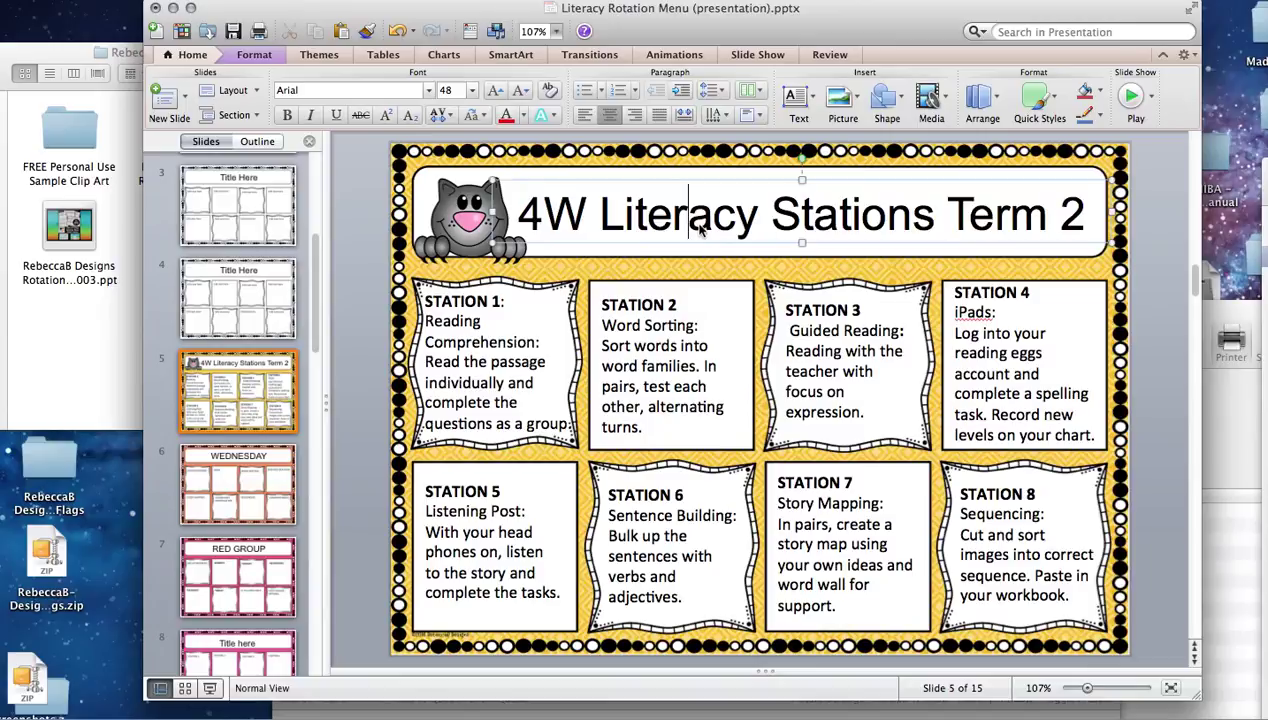
pyautogui.click(658, 320)
pyautogui.click(733, 214)
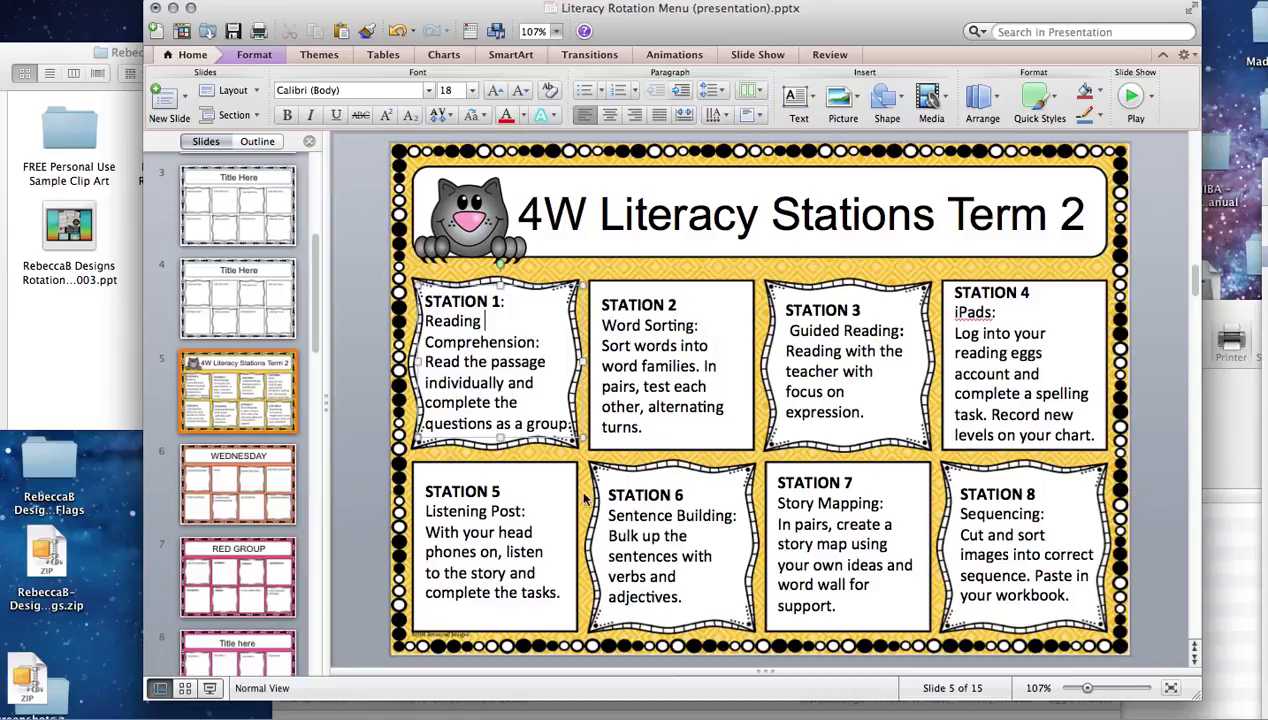
# Step: View the WEDNESDAY rotation slide 6, then the RED GROUP schedule slide 7
pyautogui.click(237, 476)
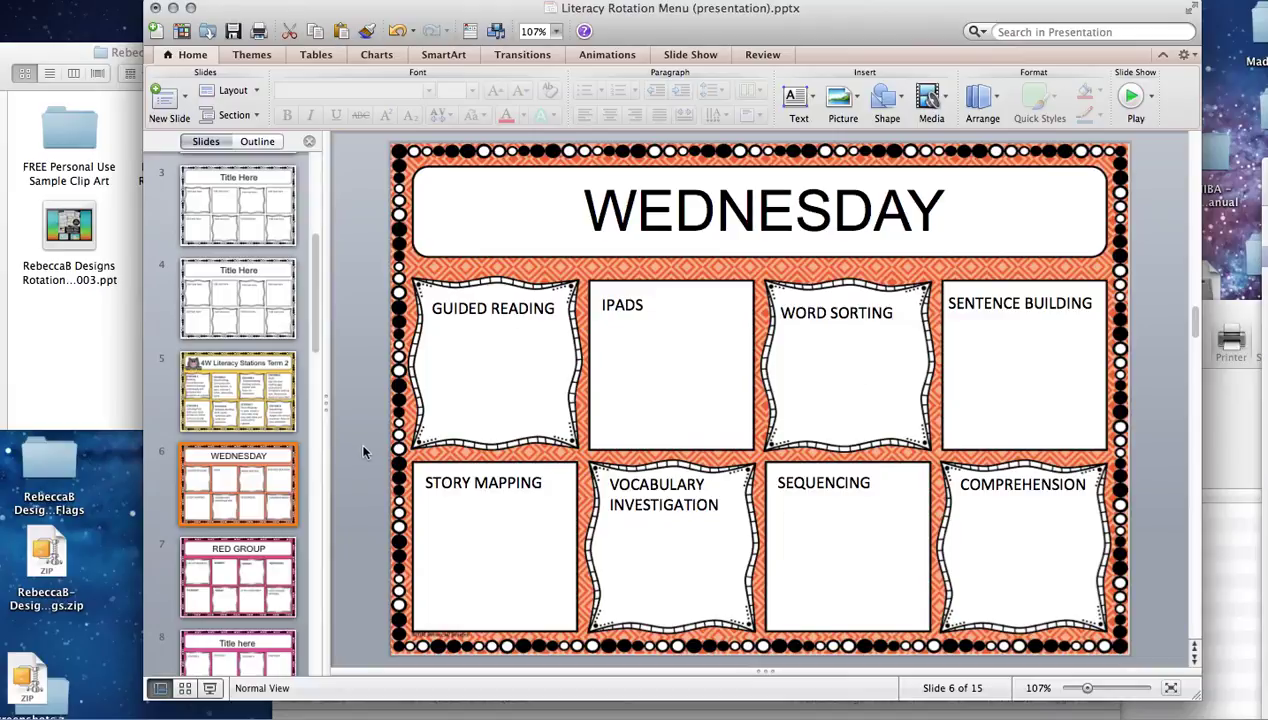
pyautogui.click(248, 572)
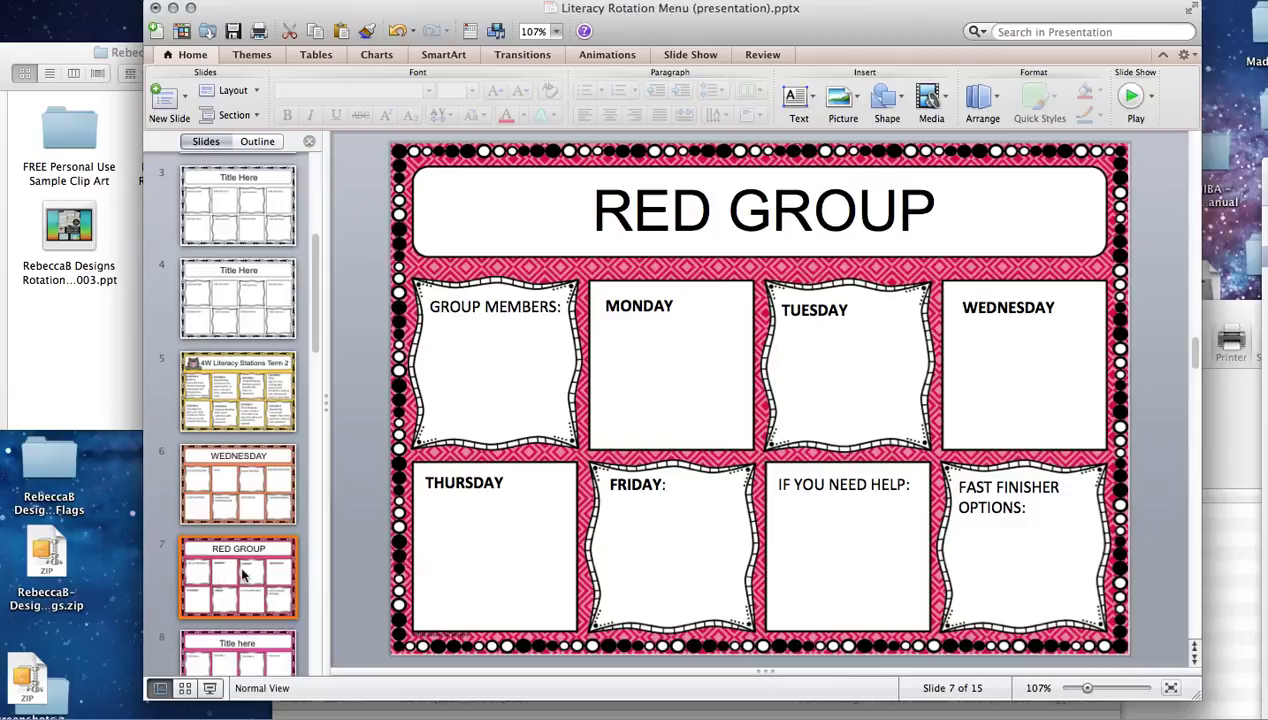
# Step: Show slide 8's pink Title here template and select its STATION 3 box
pyautogui.click(239, 641)
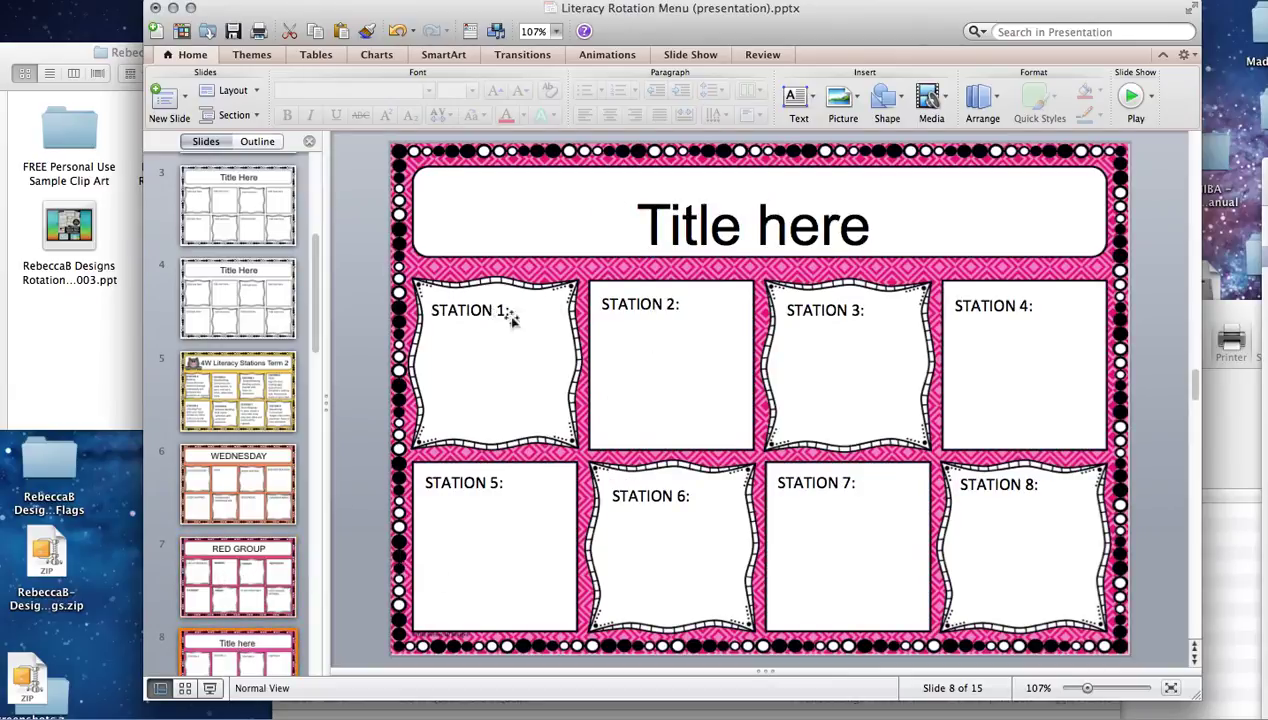
pyautogui.click(838, 317)
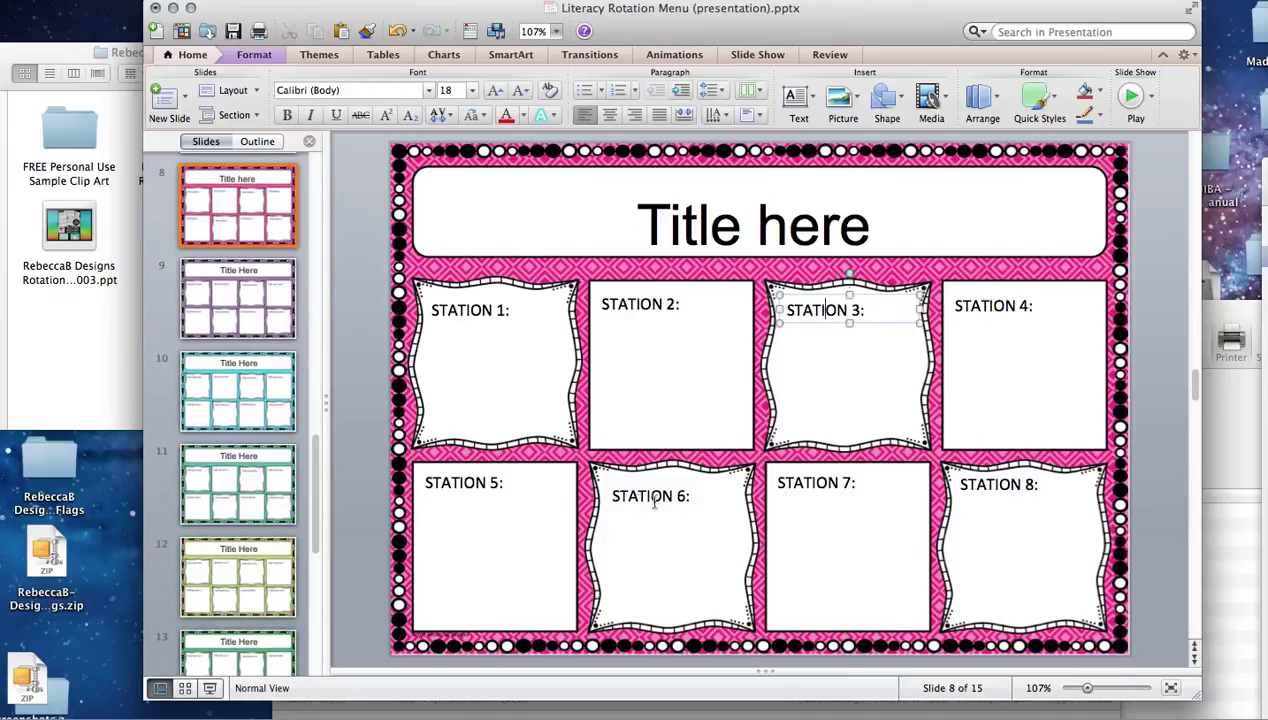
# Step: Replace the Title here heading with 'Literacy Groups Term 3'
pyautogui.click(731, 222)
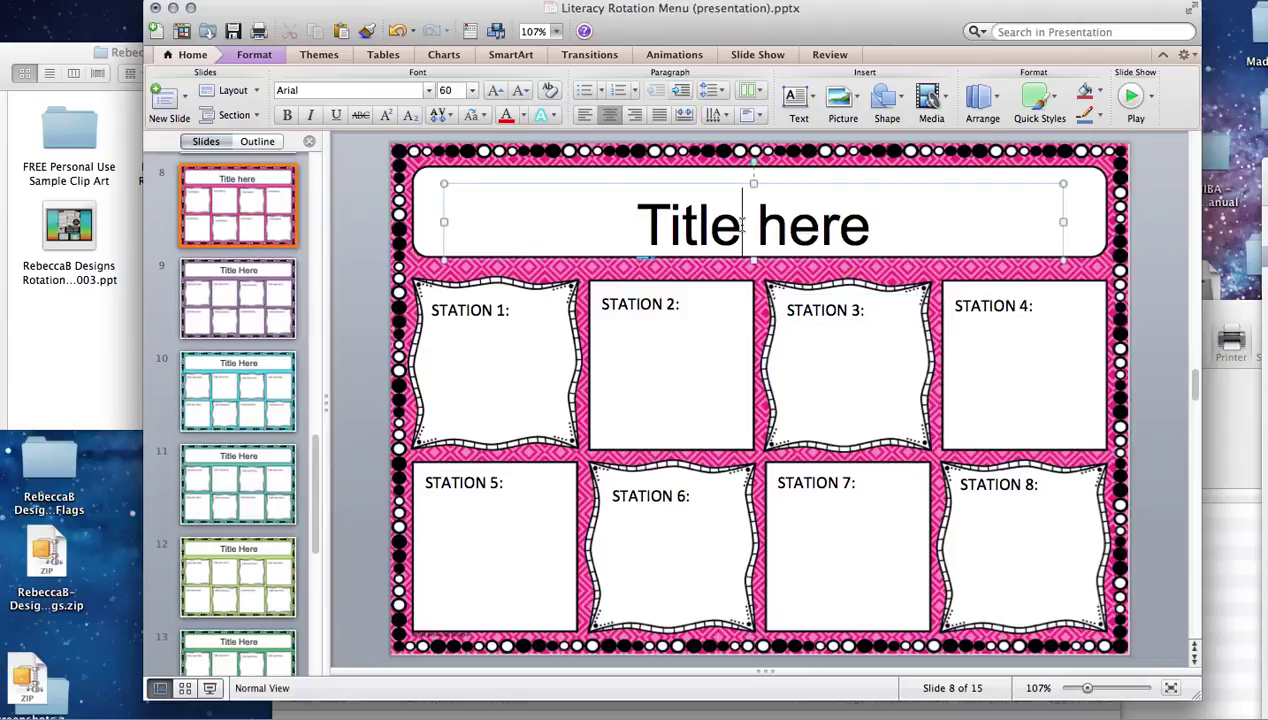
pyautogui.doubleClick(855, 230)
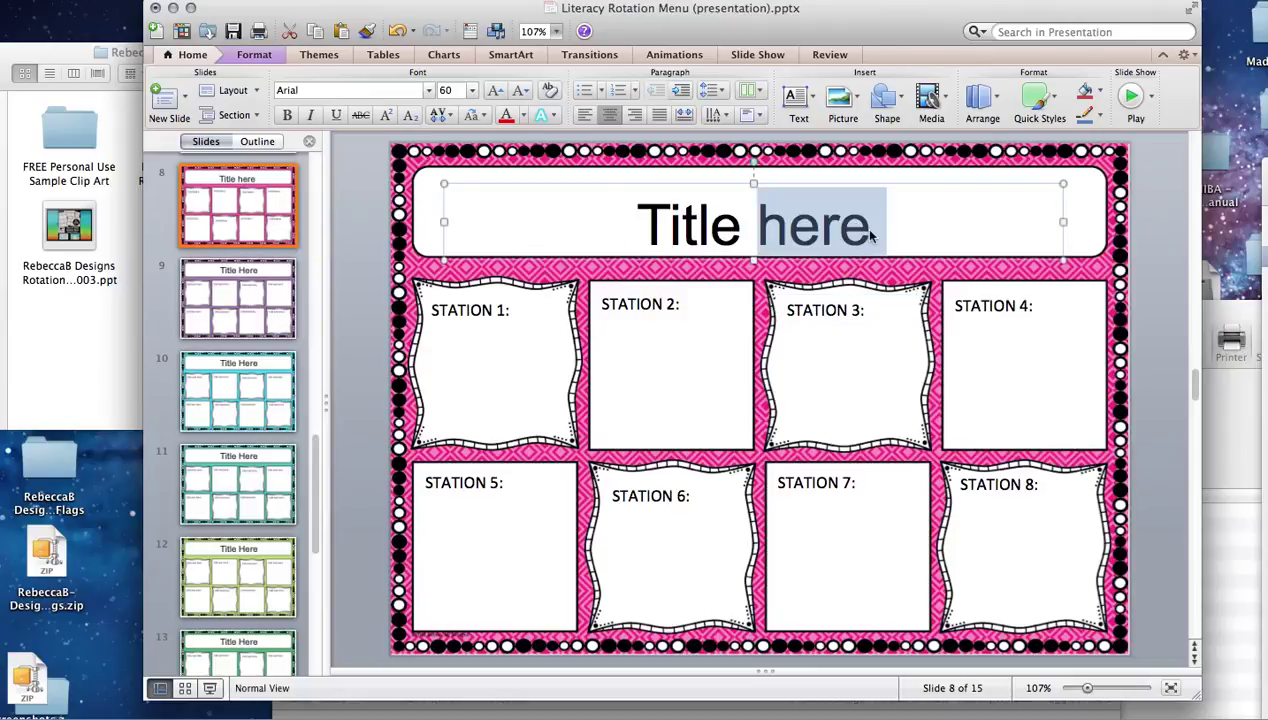
pyautogui.click(880, 228)
pyautogui.moveTo(872, 228); pyautogui.dragTo(647, 227)
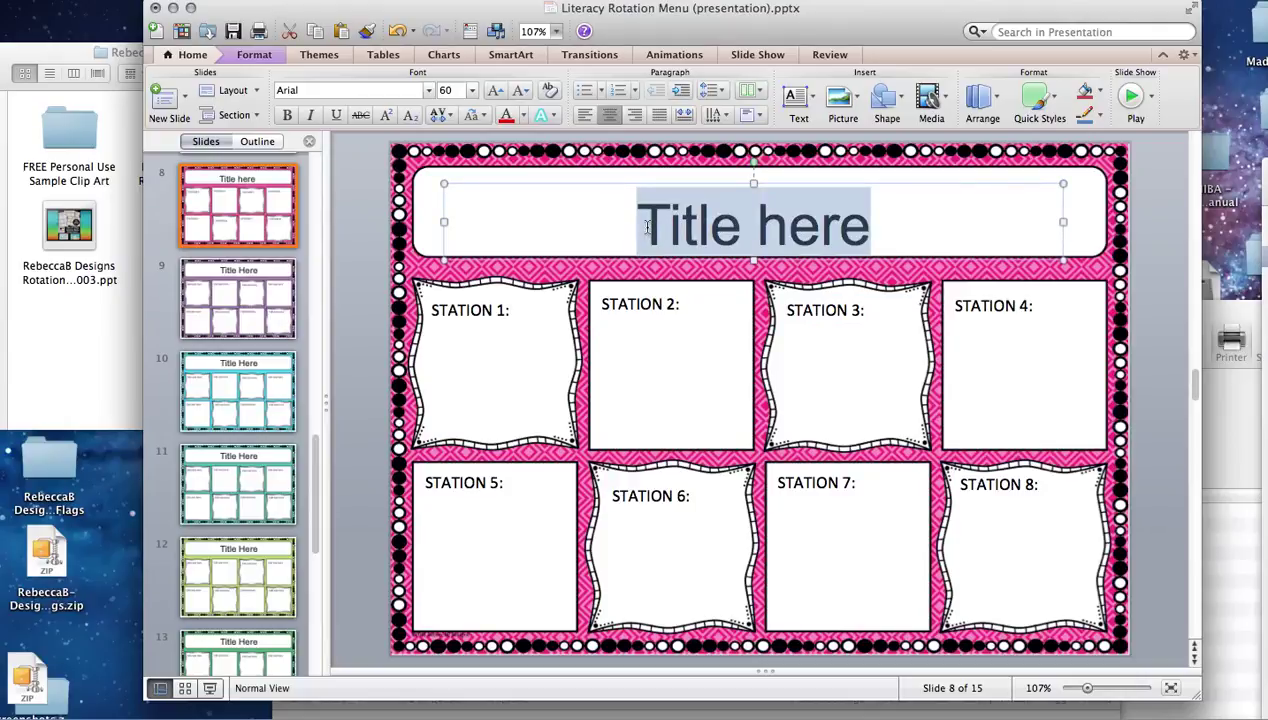
pyautogui.write('Literacy')
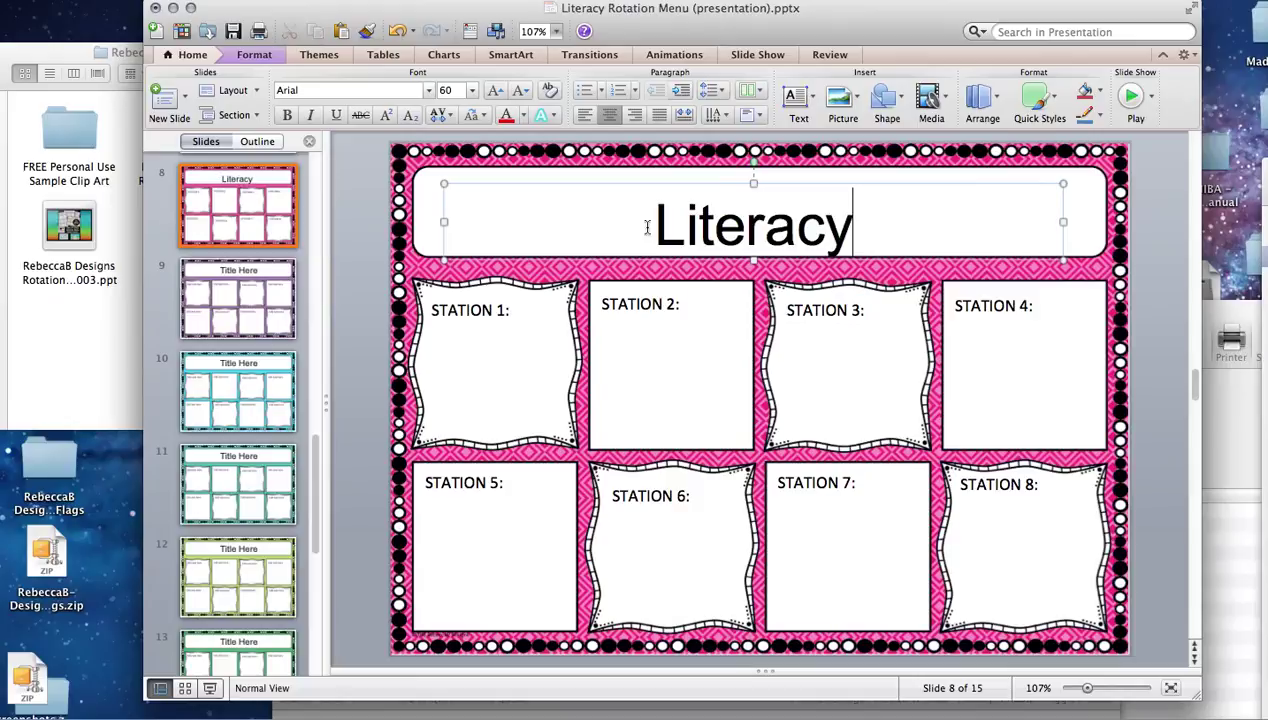
pyautogui.write(' Groups Tem')
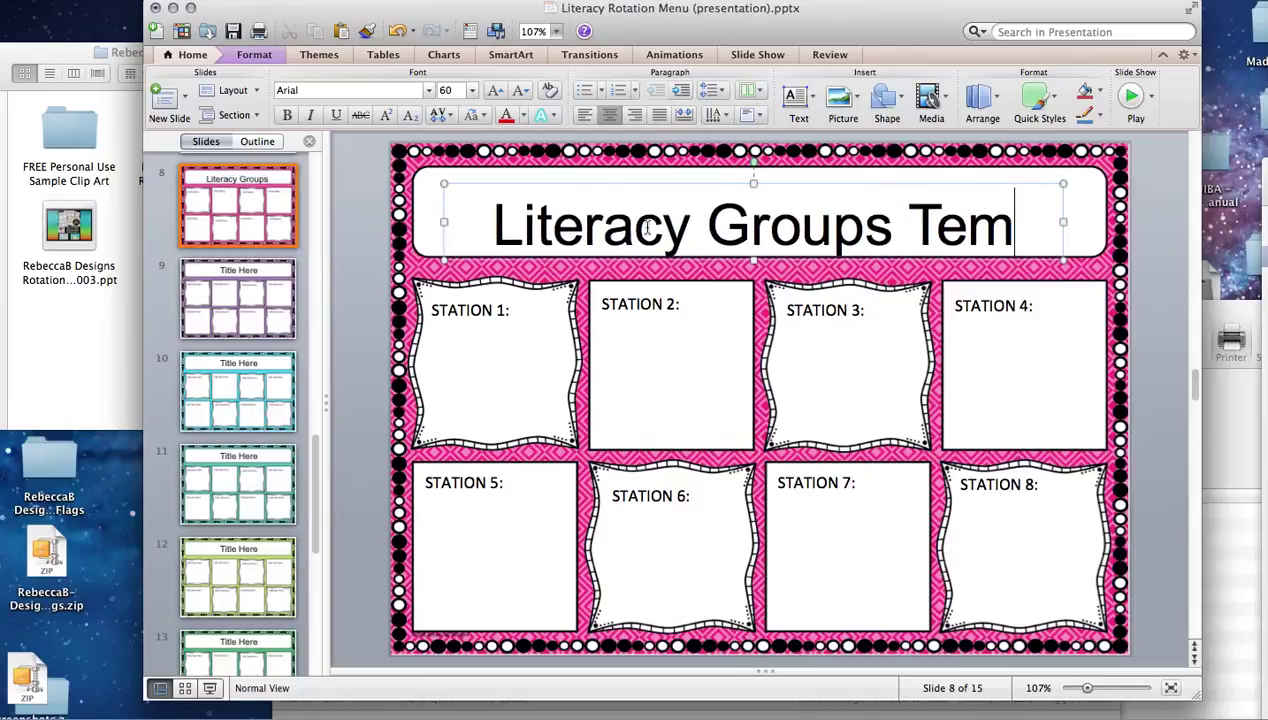
pyautogui.press('BackSpace')
pyautogui.write('rm 3')
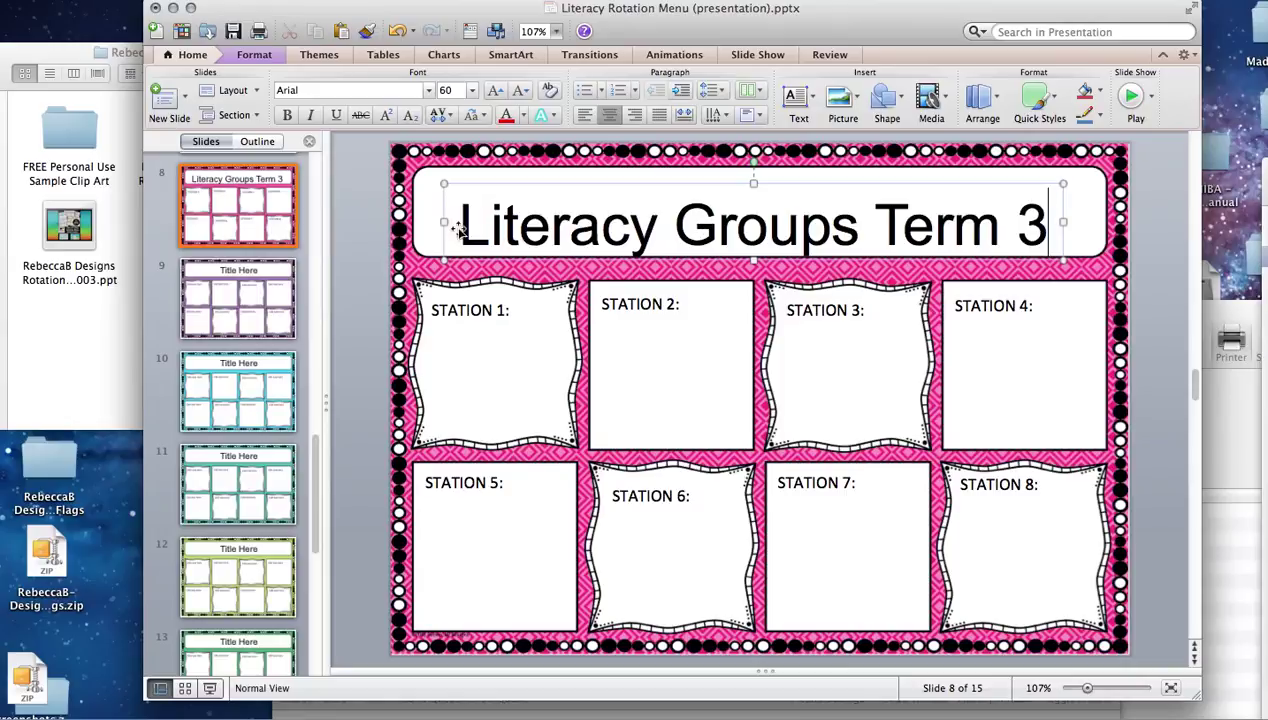
# Step: Set the new title's font size to 48 point
pyautogui.moveTo(460, 226); pyautogui.dragTo(1040, 230)
pyautogui.click(471, 90)
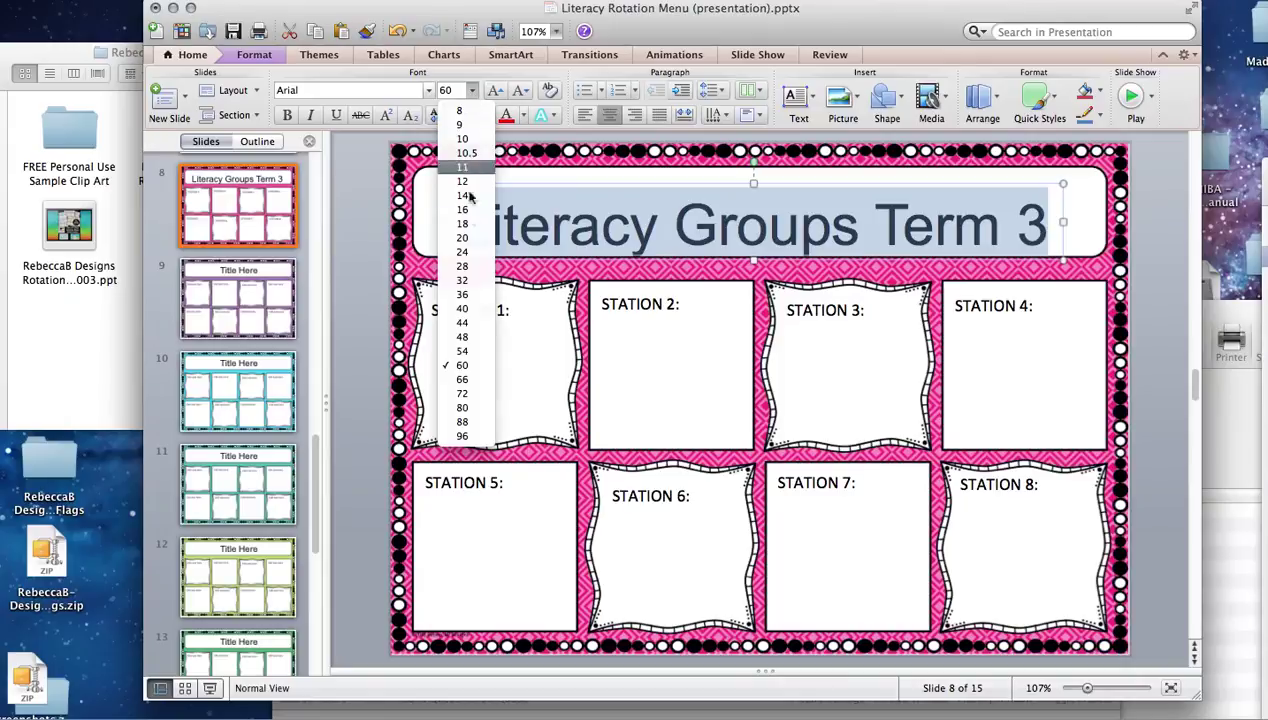
pyautogui.click(462, 351)
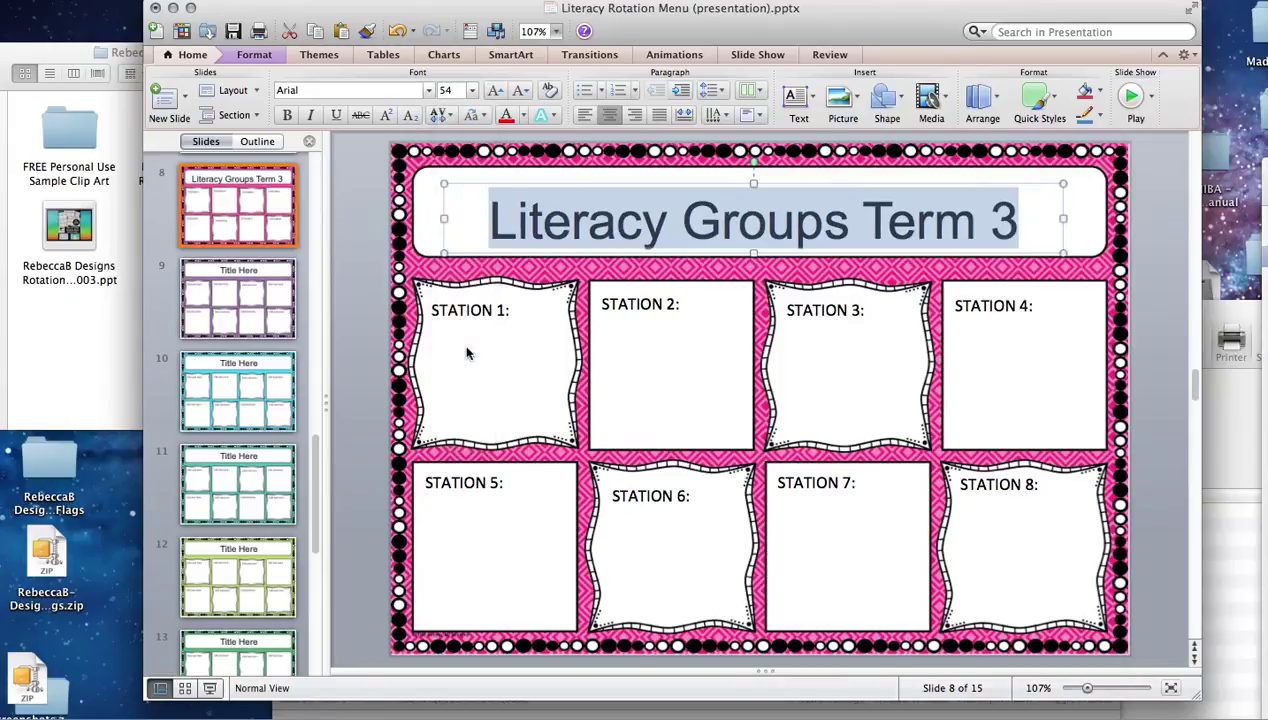
pyautogui.click(471, 90)
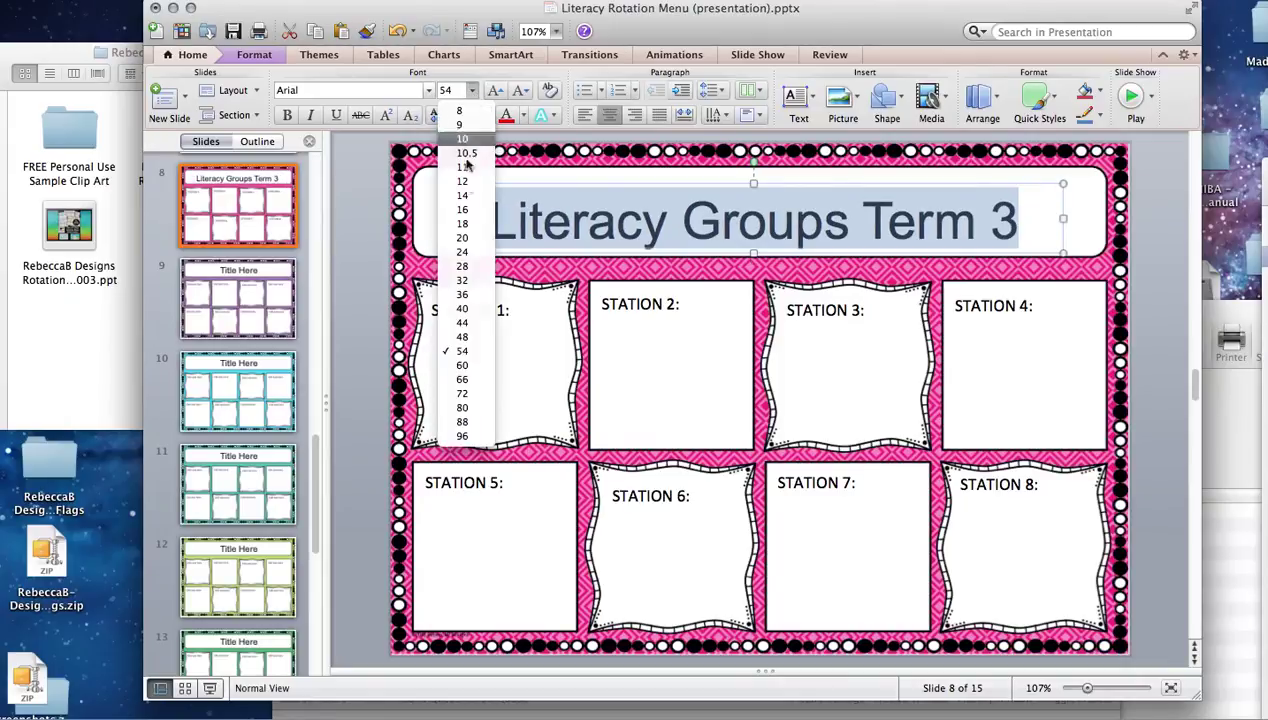
pyautogui.click(462, 337)
# Step: Nudge the title box slightly higher in its banner
pyautogui.click(797, 247)
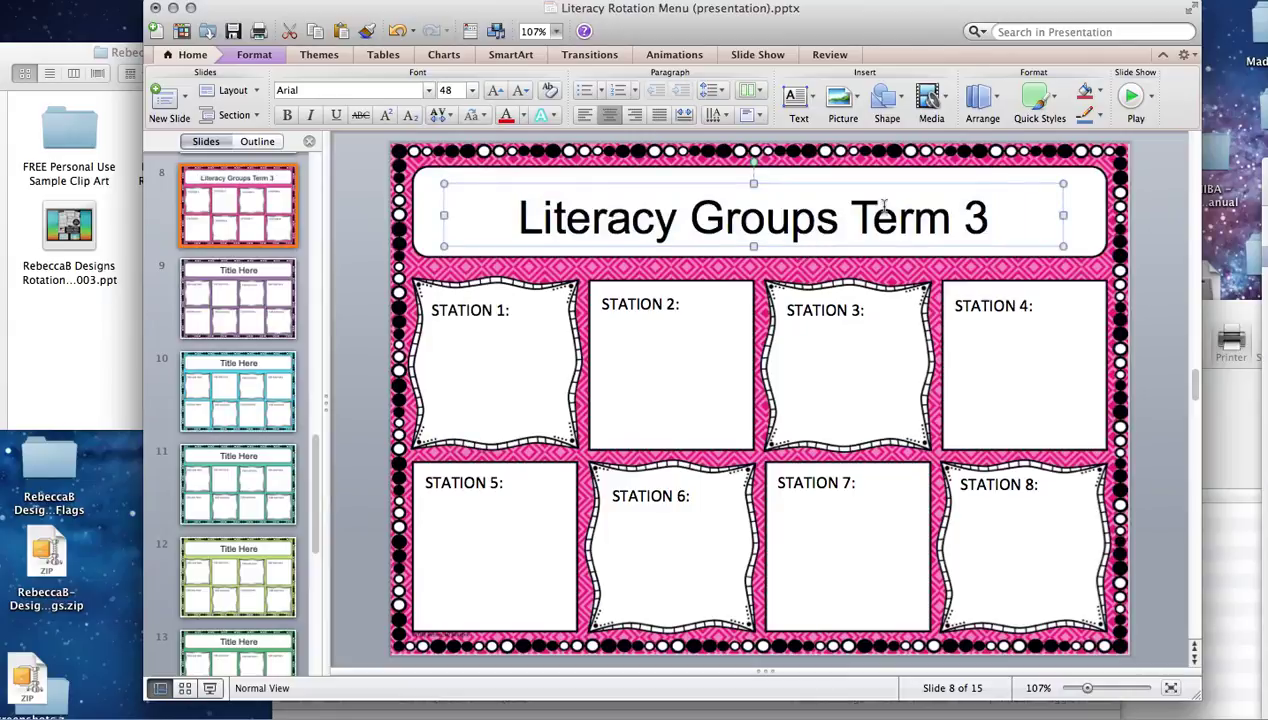
pyautogui.click(773, 252)
pyautogui.click(764, 246)
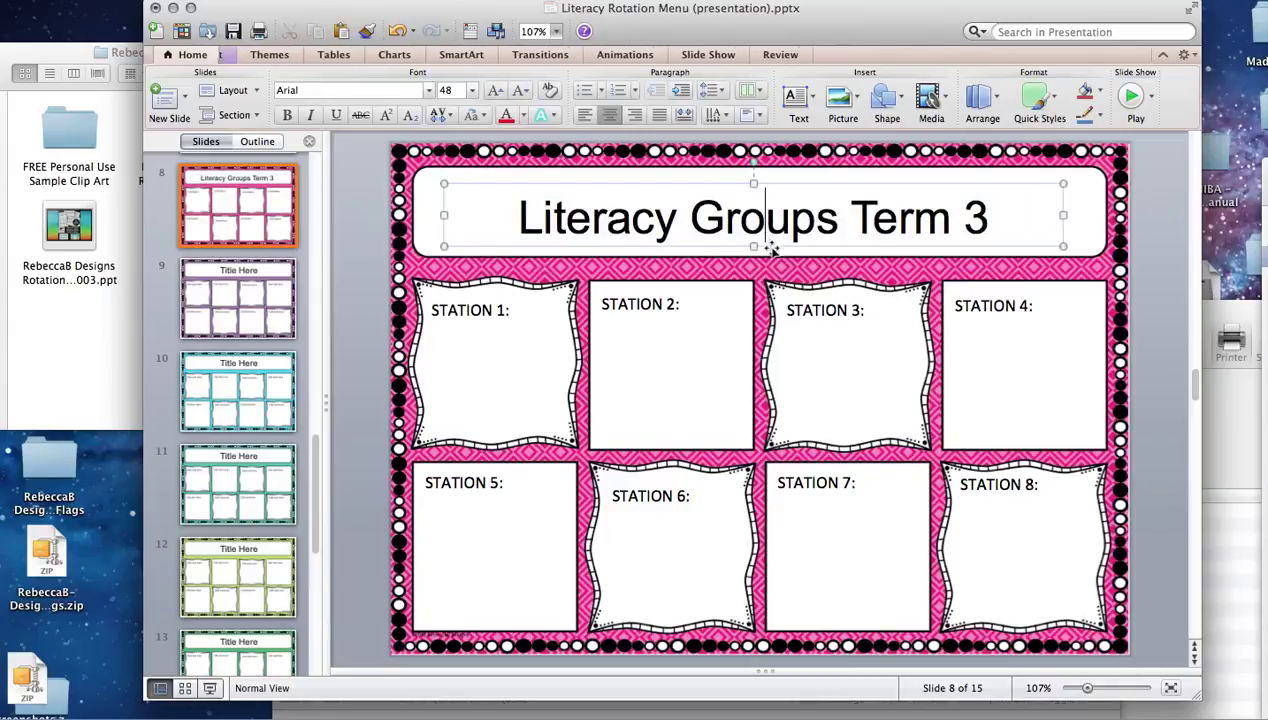
pyautogui.moveTo(776, 248); pyautogui.dragTo(773, 242)
pyautogui.click(756, 272)
pyautogui.click(758, 244)
pyautogui.click(458, 270)
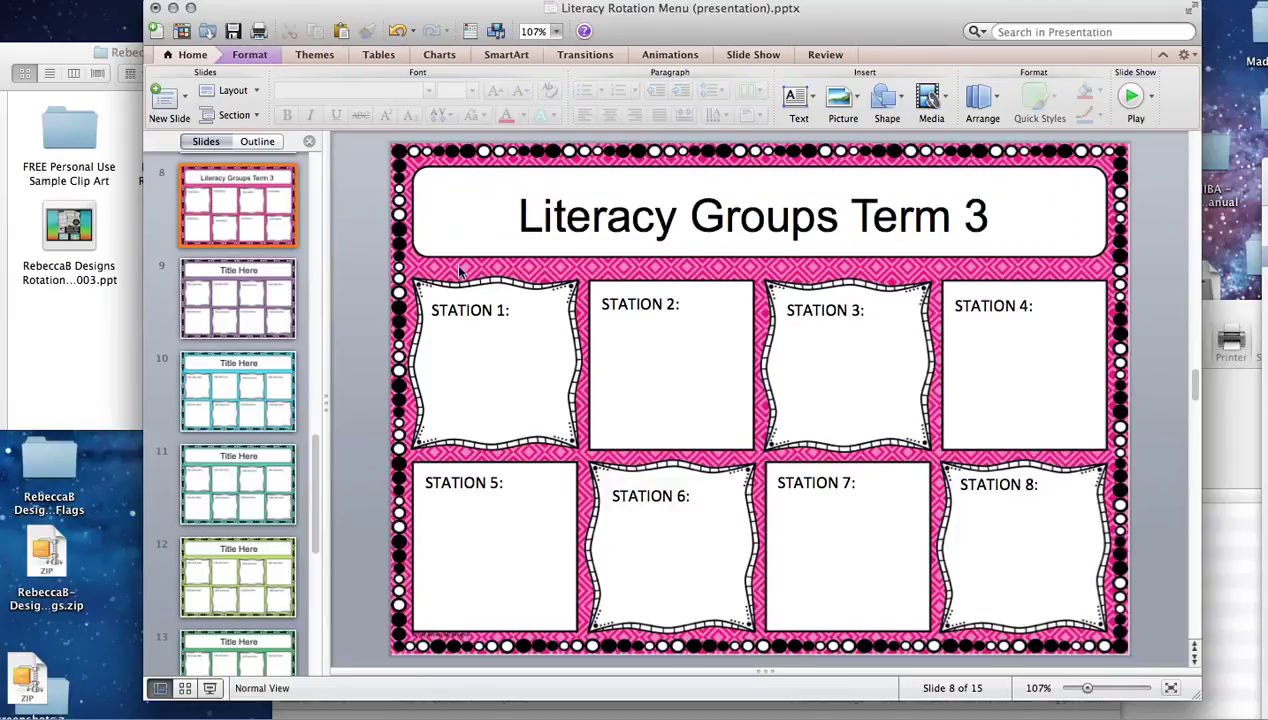
# Step: Add 'Insert text, instructions or information that you want.' on a new line under STATION 1
pyautogui.click(505, 311)
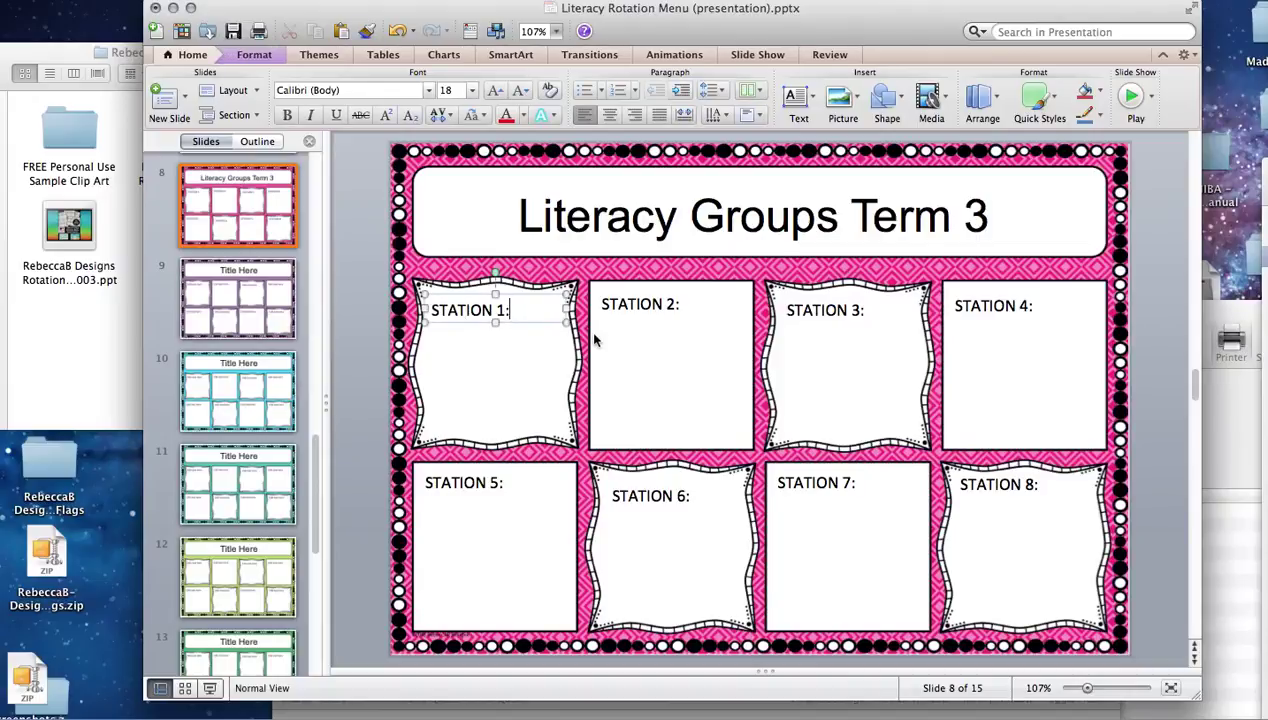
pyautogui.press('Return')
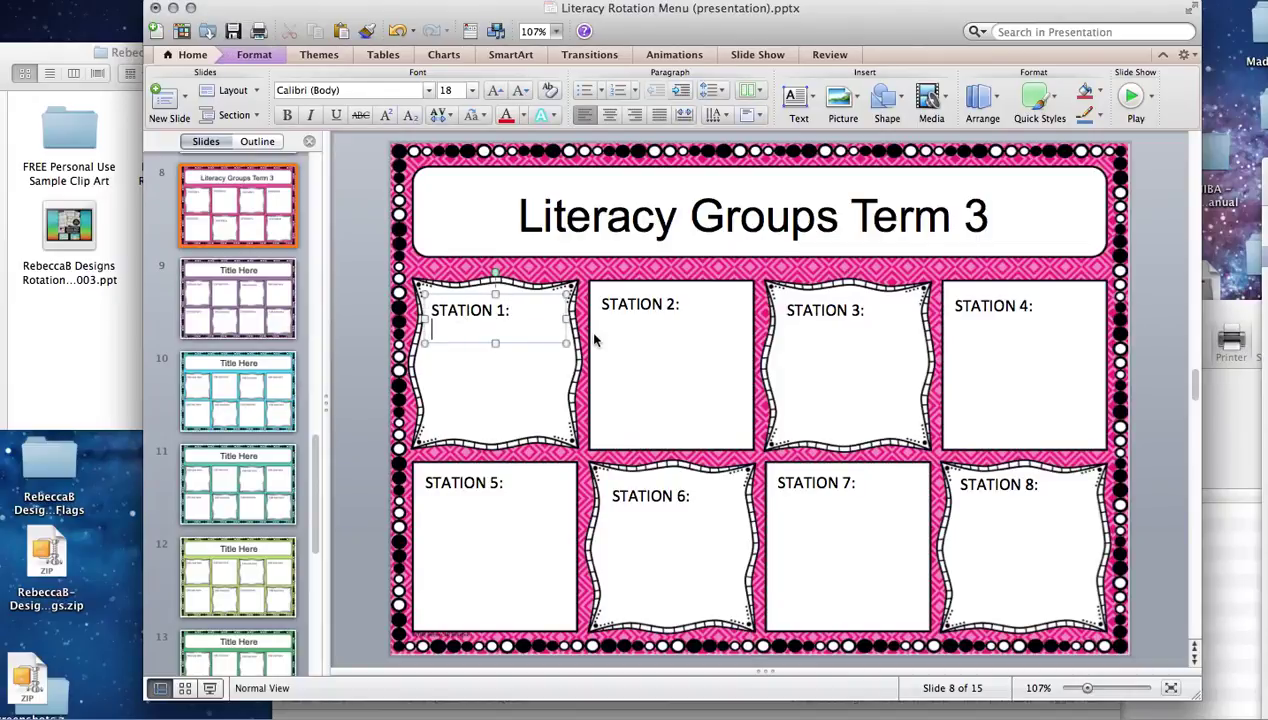
pyautogui.write('Insert text, in')
pyautogui.press('BackSpace')
pyautogui.write('nstructions')
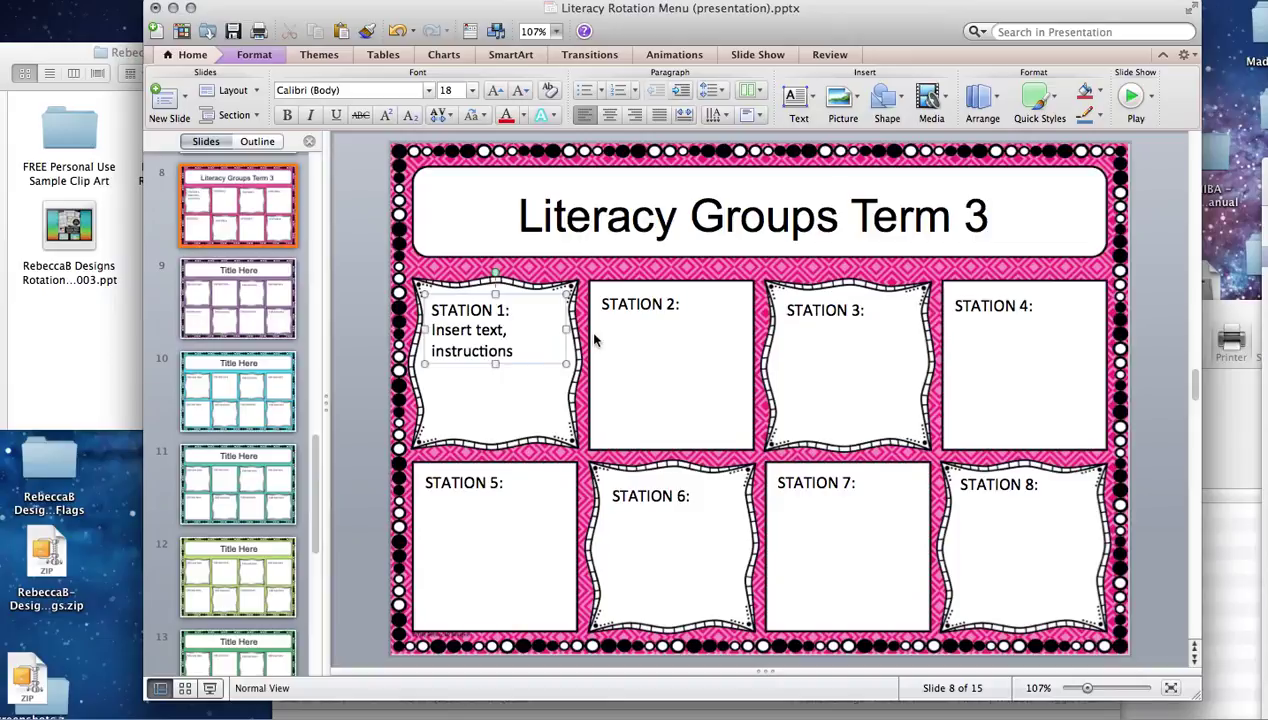
pyautogui.write(' or informa')
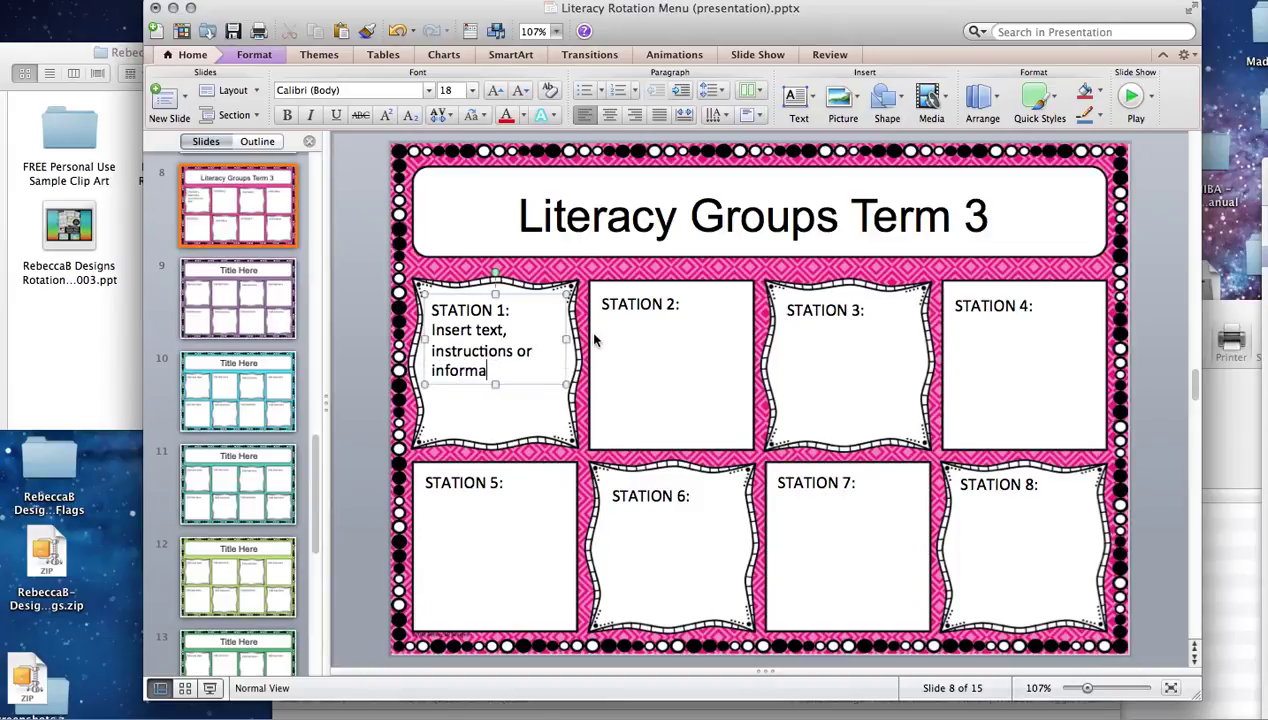
pyautogui.write('tion that you')
pyautogui.press('BackSpace')
pyautogui.press('BackSpace')
pyautogui.press('BackSpace')
pyautogui.write('that you want.')
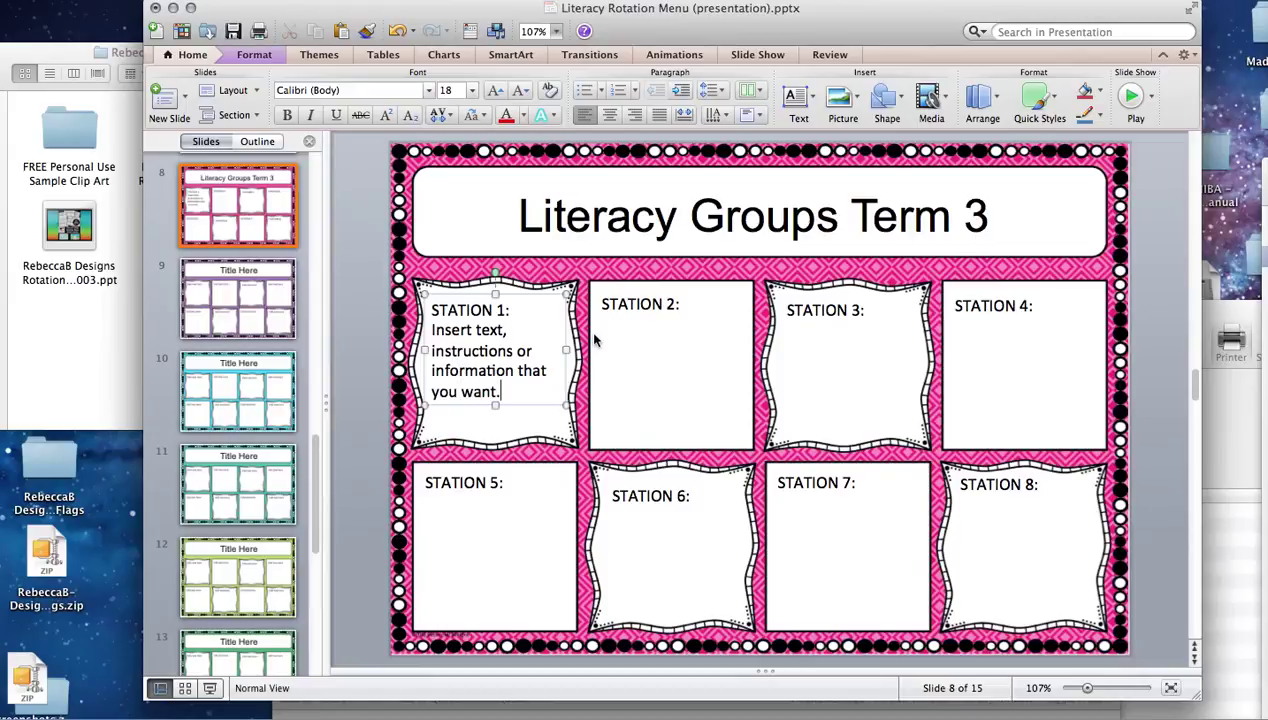
# Step: Add 'Add to each area.' on a new line under STATION 2
pyautogui.click(679, 304)
pyautogui.press('Return')
pyautogui.write('Add to each e')
pyautogui.write('rea.')
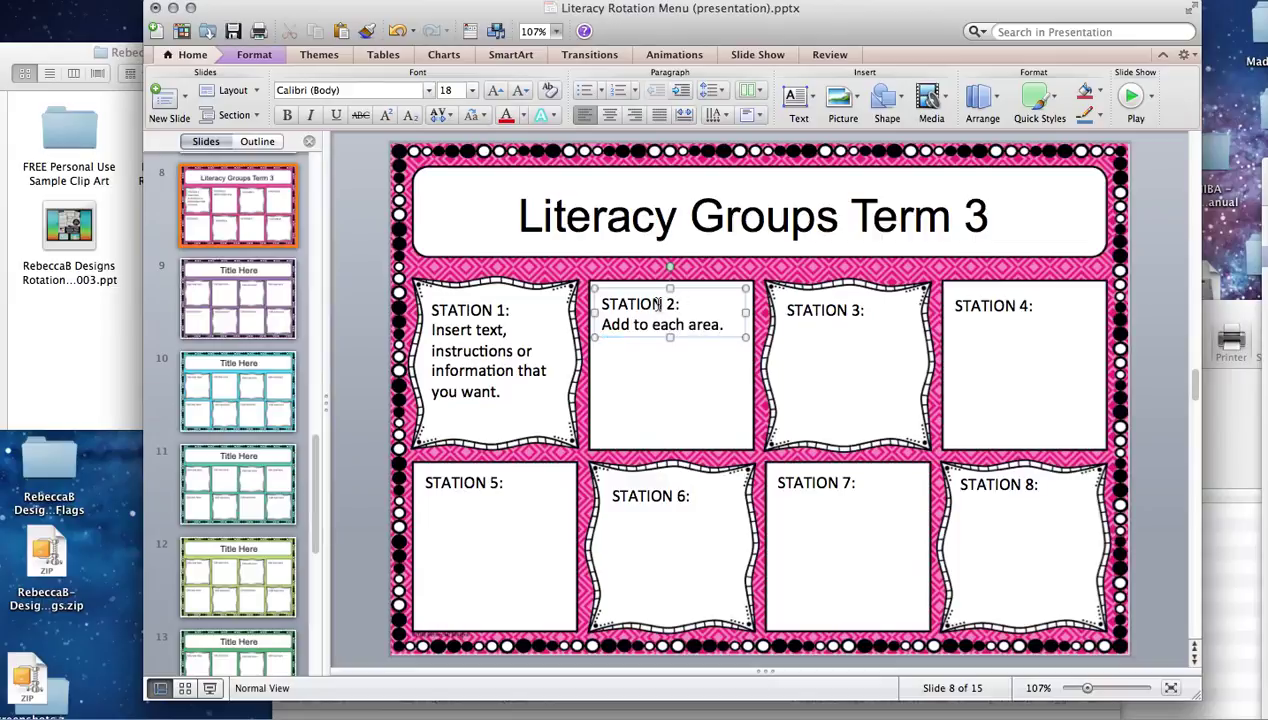
# Step: Move the STATION 2 text into the lower second box at its top, and move the STATION 6 heading into the empty upper box
pyautogui.moveTo(648, 290); pyautogui.dragTo(654, 538)
pyautogui.click(648, 488)
pyautogui.moveTo(648, 488); pyautogui.dragTo(645, 295)
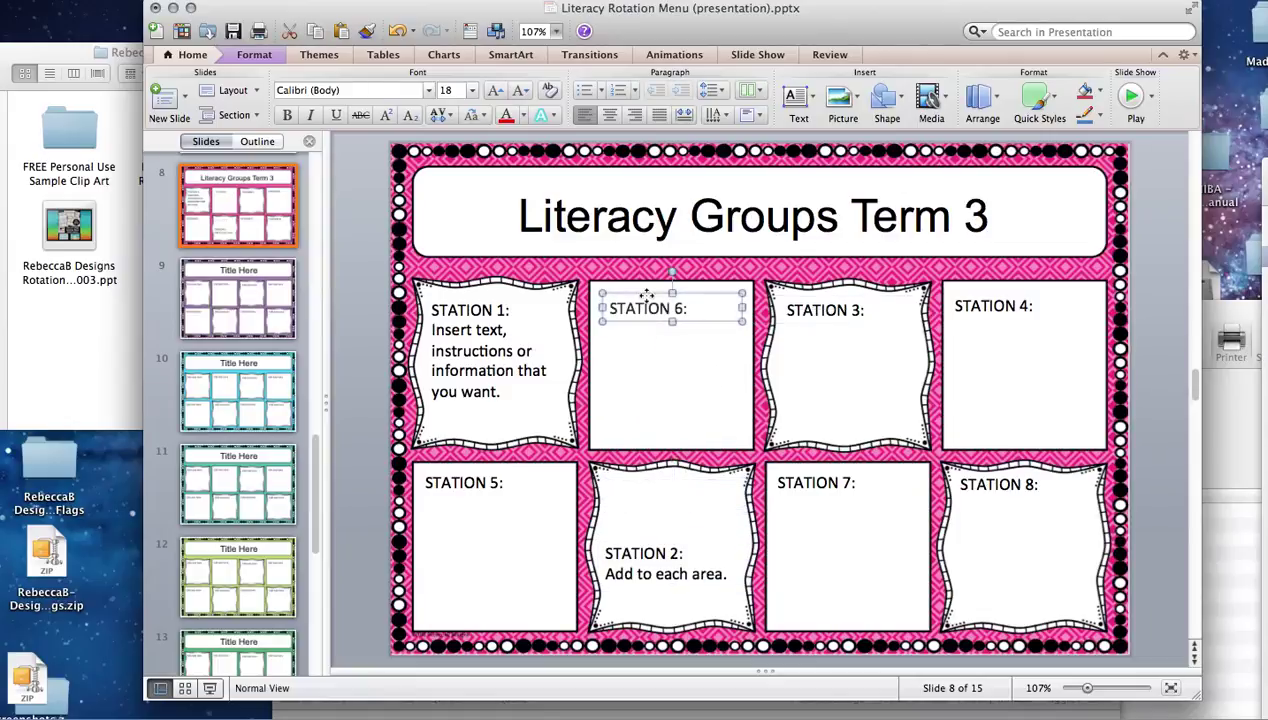
pyautogui.click(640, 545)
pyautogui.moveTo(643, 538); pyautogui.dragTo(643, 472)
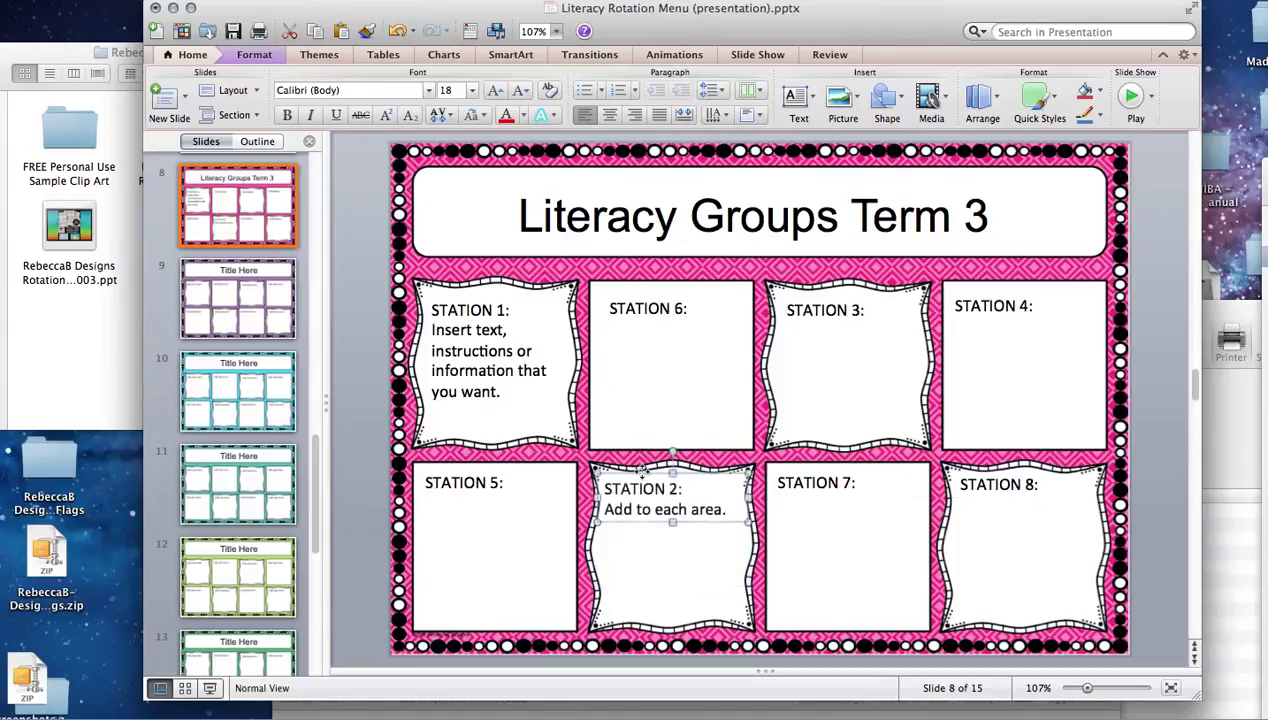
pyautogui.click(756, 417)
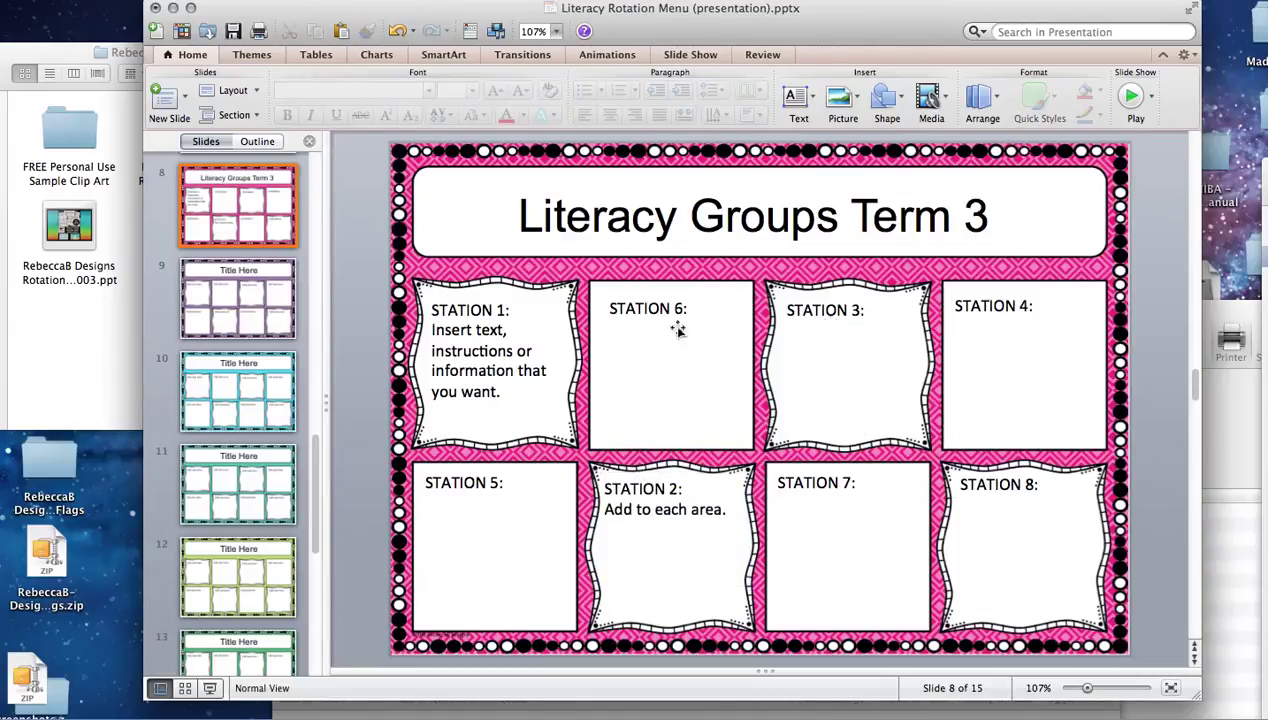